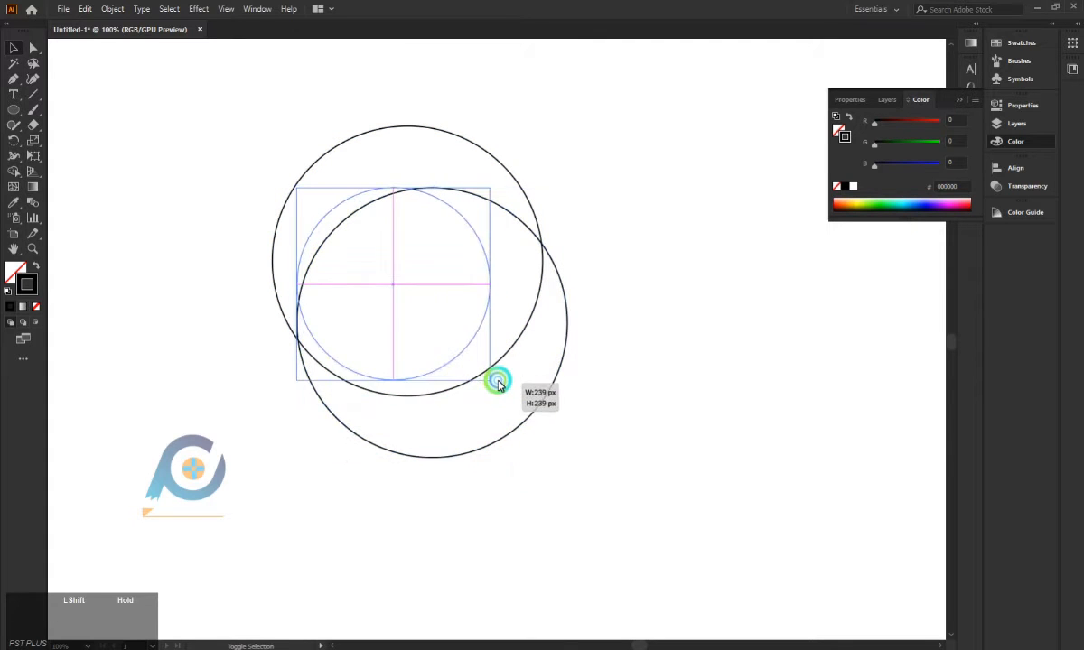
Centre the smaller circle inside the larger one and enlarge it slightly to leave a narrower ring between them.
left_click_drag(408, 298, 411, 262)
left_click(571, 224)
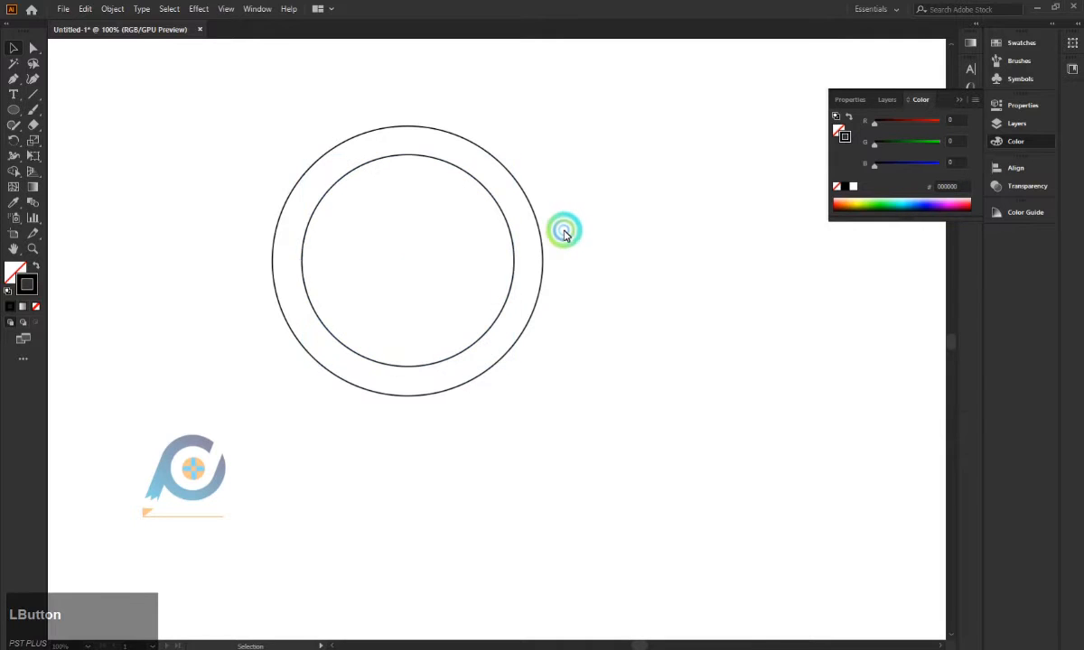
left_click(409, 367)
left_click_drag(410, 367, 406, 381)
left_click(407, 268)
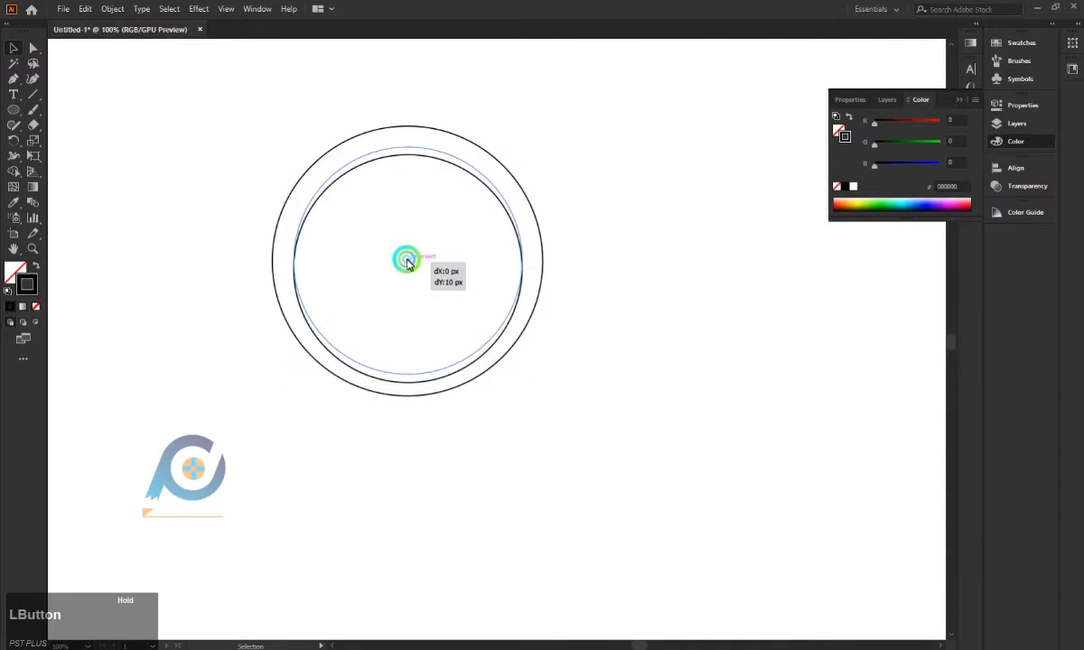
Align both circles to each other's horizontal and vertical centres.
left_click_drag(275, 121, 748, 362)
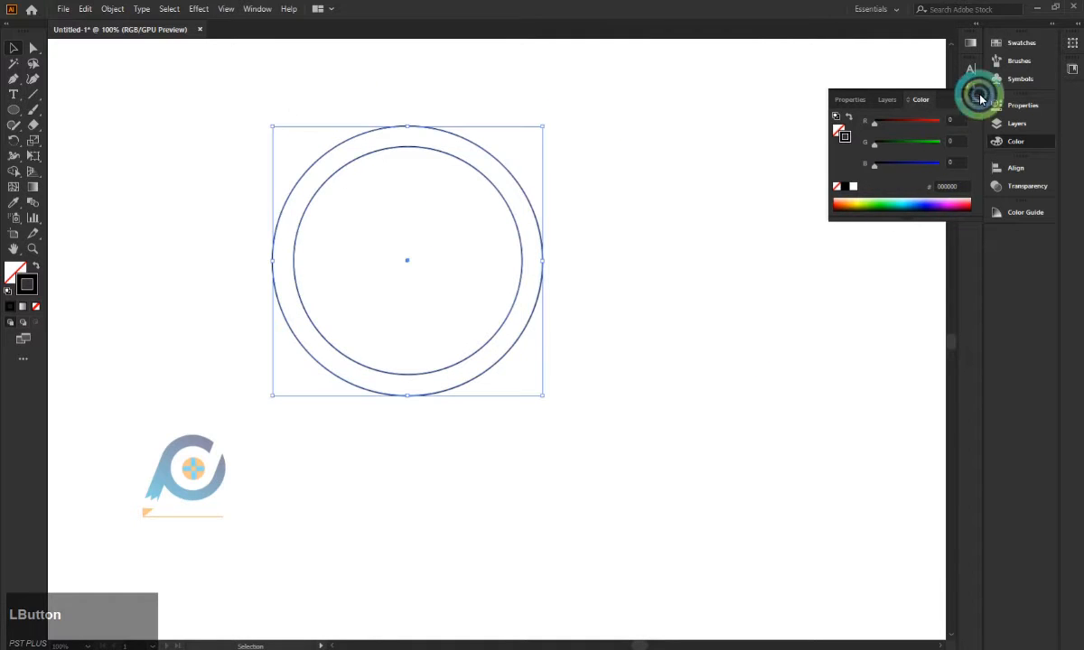
left_click(959, 99)
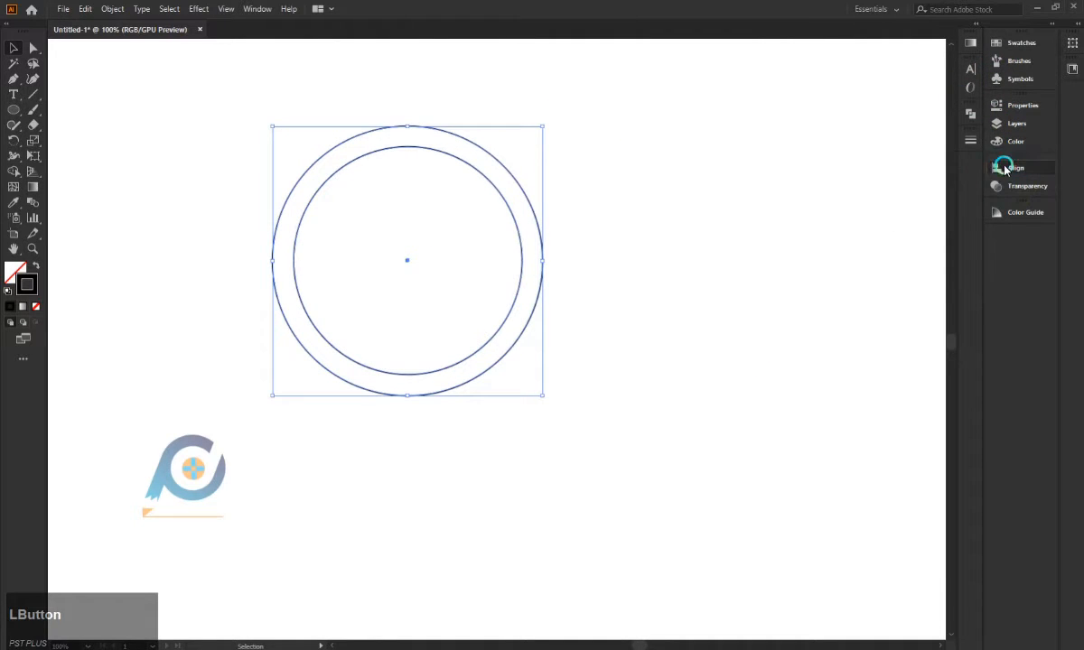
left_click(1016, 168)
left_click(852, 198)
left_click(596, 150)
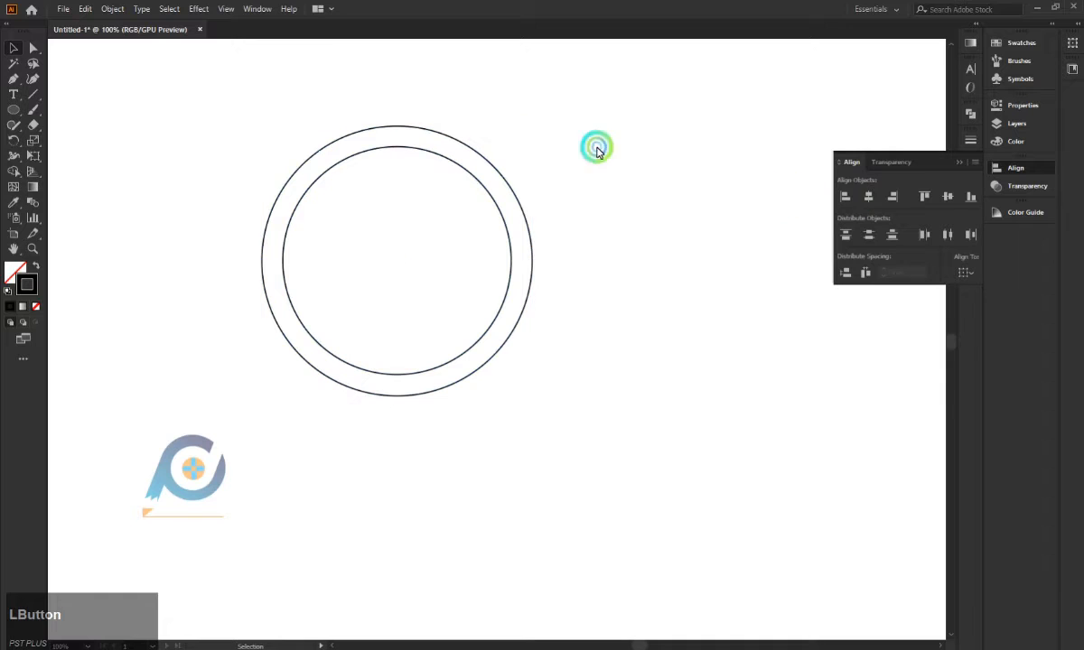
left_click_drag(269, 86, 523, 366)
left_click(950, 196)
Divide the two circles with Pathfinder and delete the inner disc, leaving the ring.
left_click(970, 114)
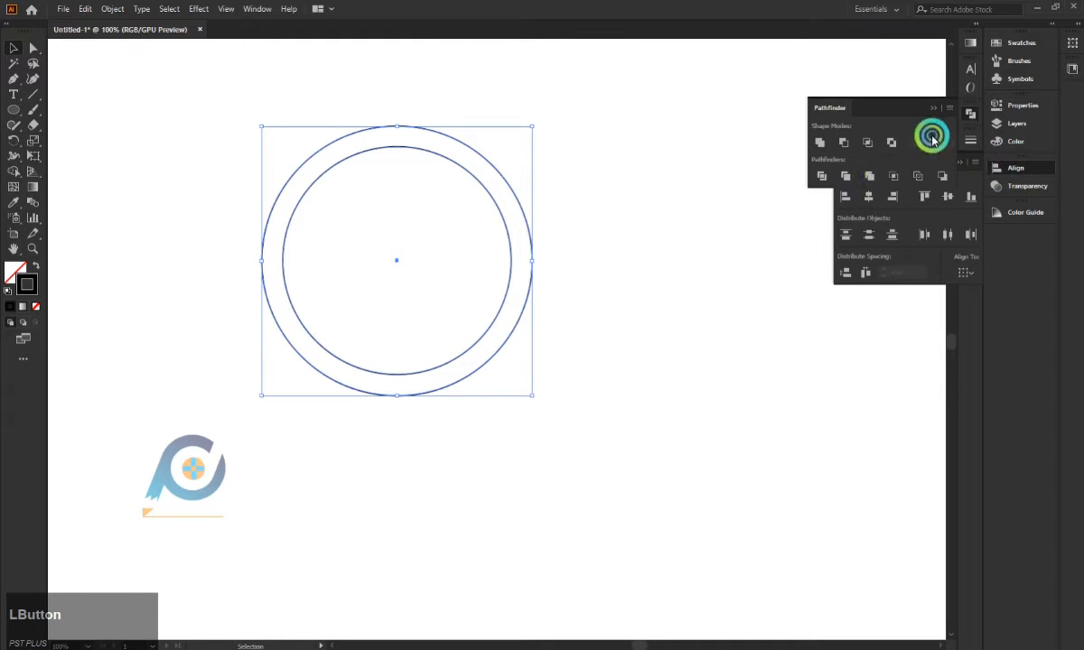
left_click(822, 176)
left_click(738, 213)
left_click(34, 48)
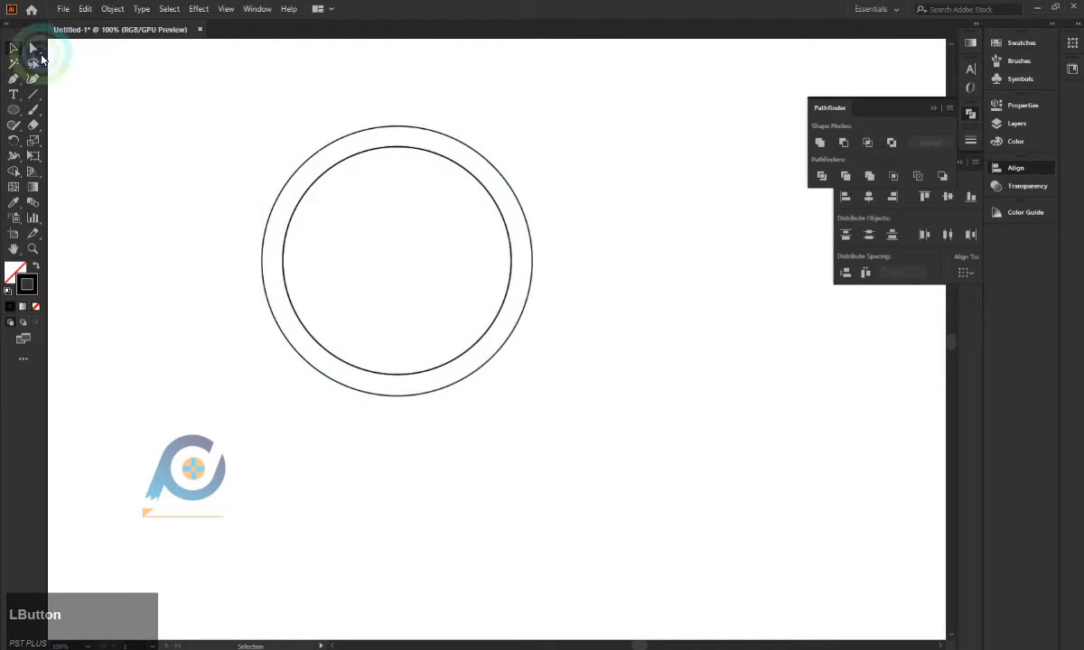
key("alt")
left_click(439, 161, "alt")
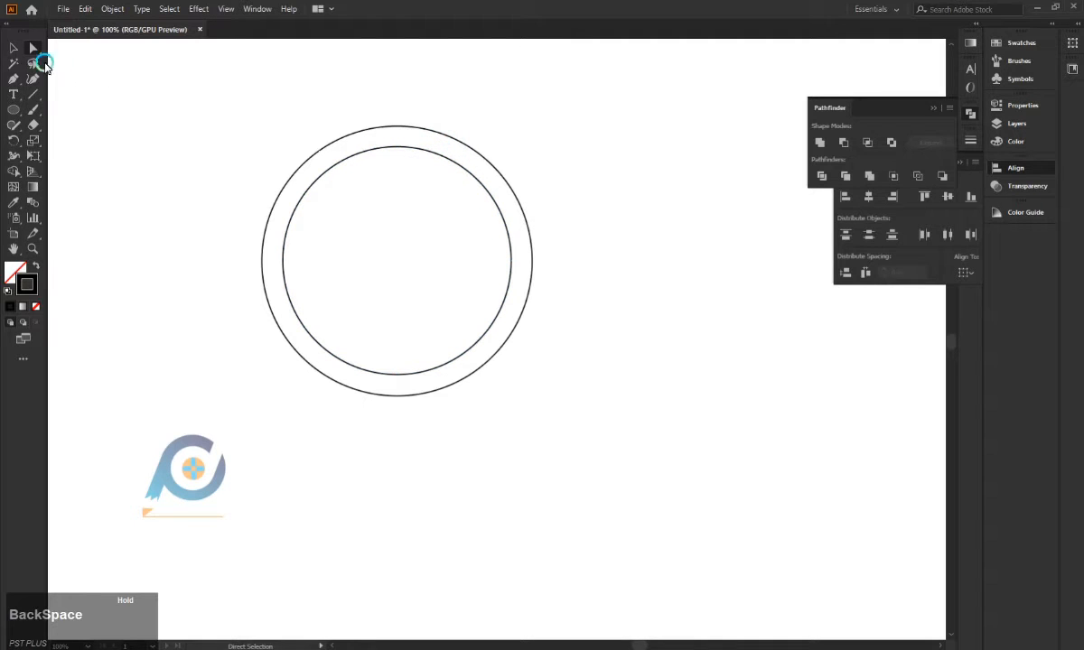
Move the ring down and to the right on the artboard, then deselect it.
left_click(15, 48)
left_click_drag(325, 168, 376, 238)
left_click(98, 162)
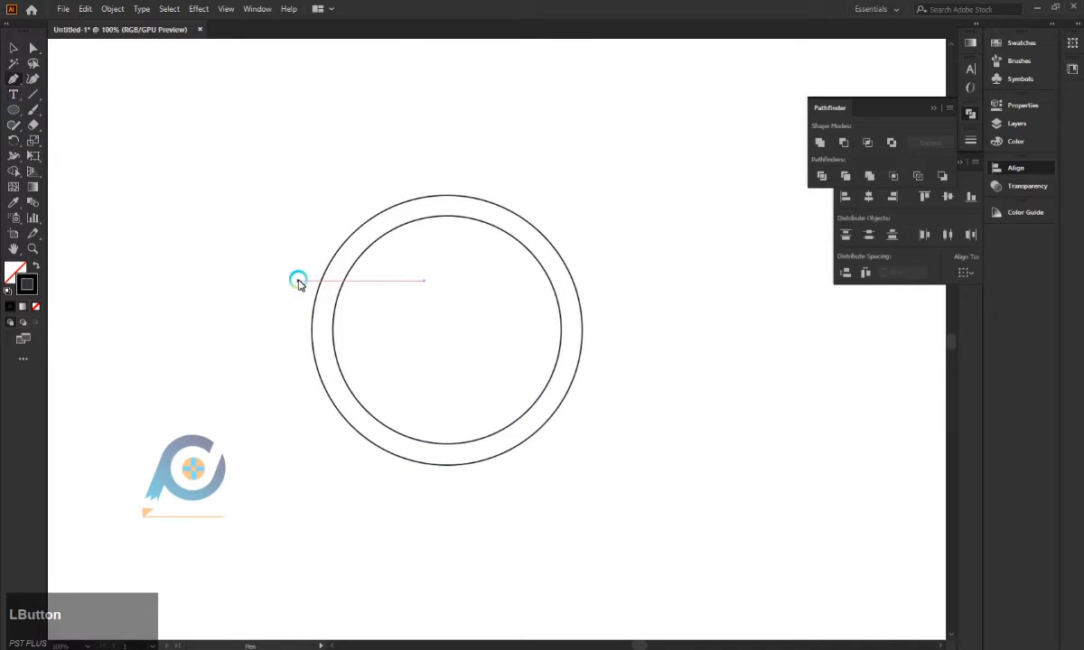
Draw a closed curved stripe with the Pen tool across the ring's middle, tapered on the left and rising to a blunt right end.
left_click_drag(297, 281, 452, 322)
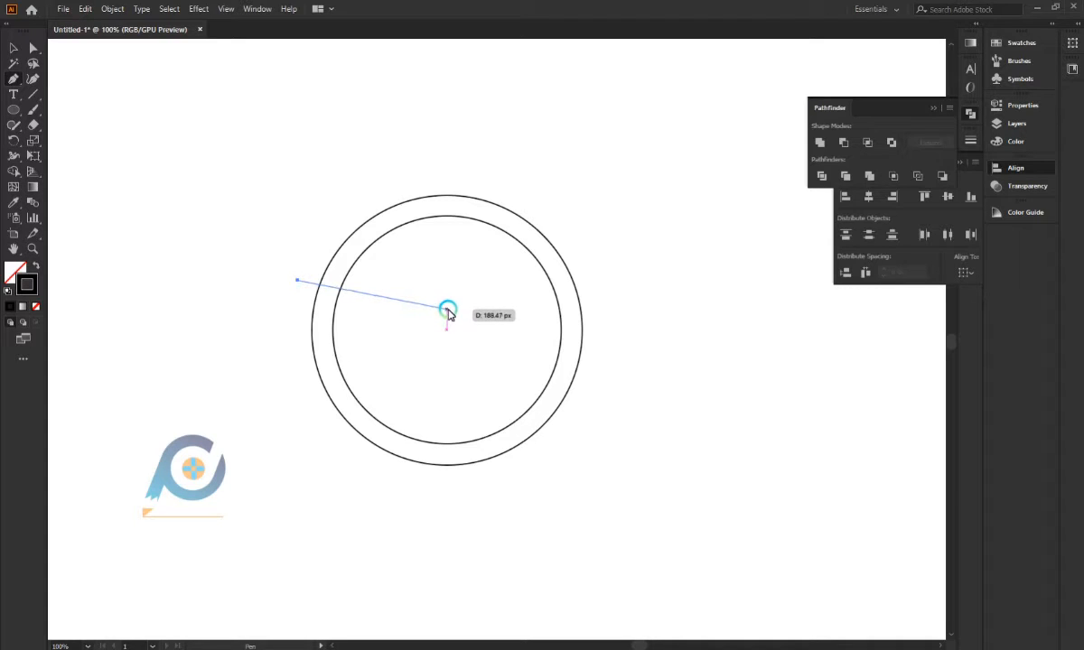
left_click_drag(448, 313, 613, 236)
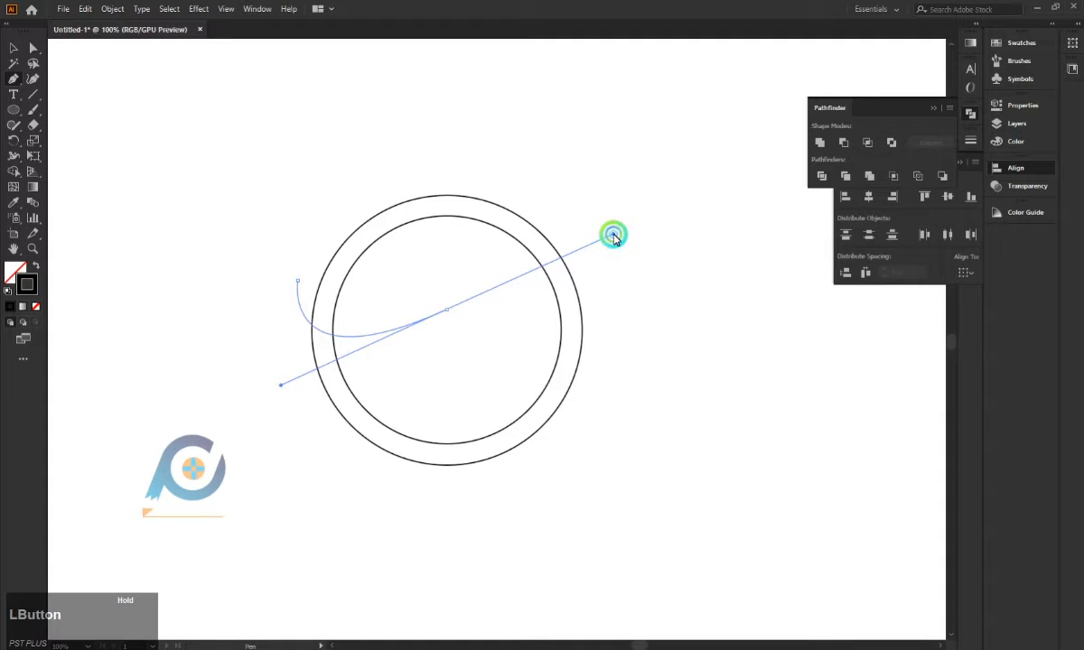
left_click_drag(613, 236, 613, 236)
left_click_drag(448, 311, 319, 157)
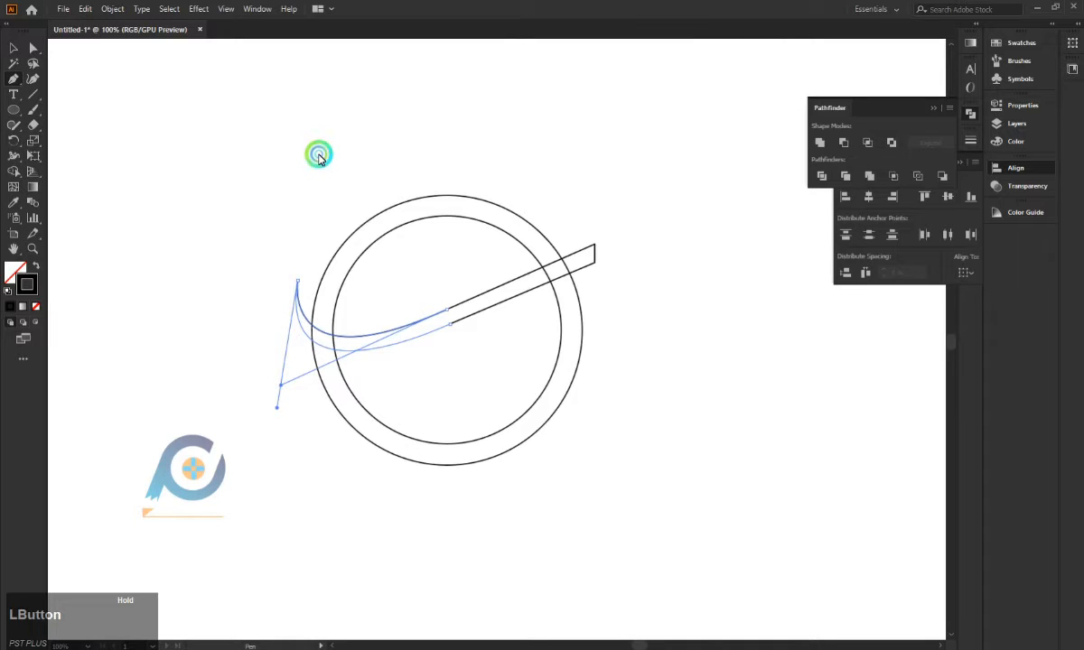
left_click_drag(318, 157, 318, 157)
left_click(14, 47)
left_click(160, 215)
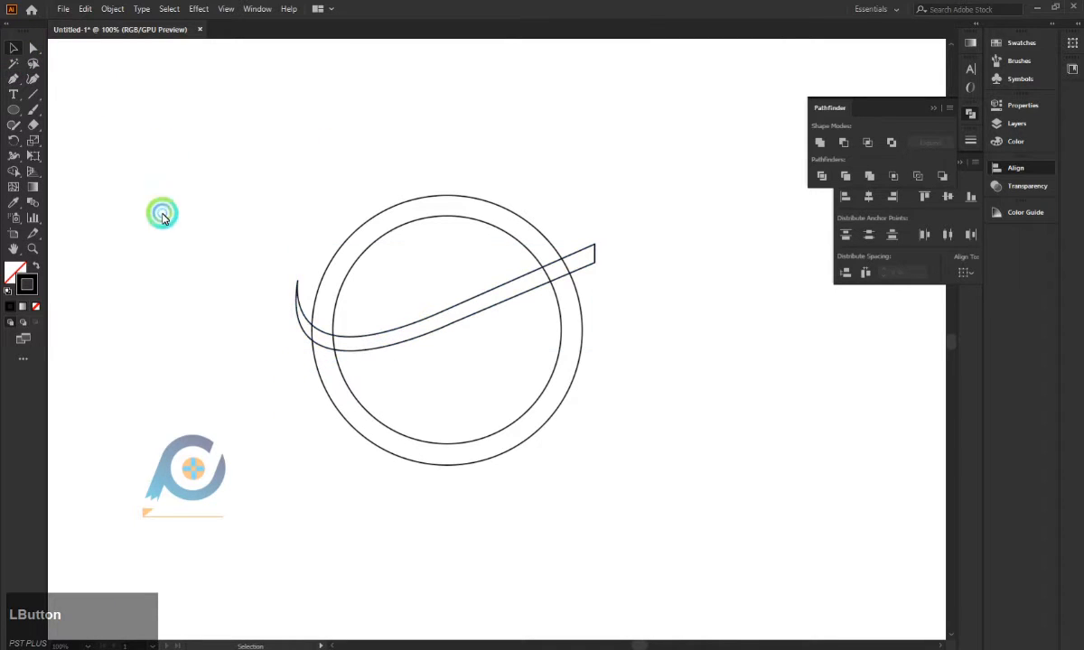
left_click(242, 386)
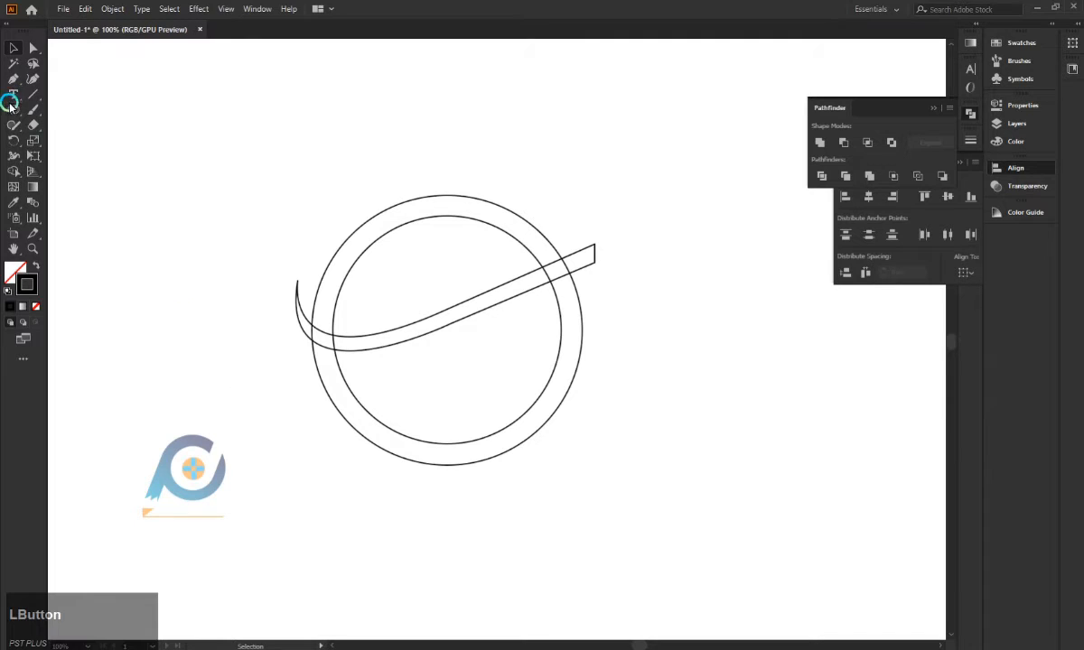
left_click(14, 79)
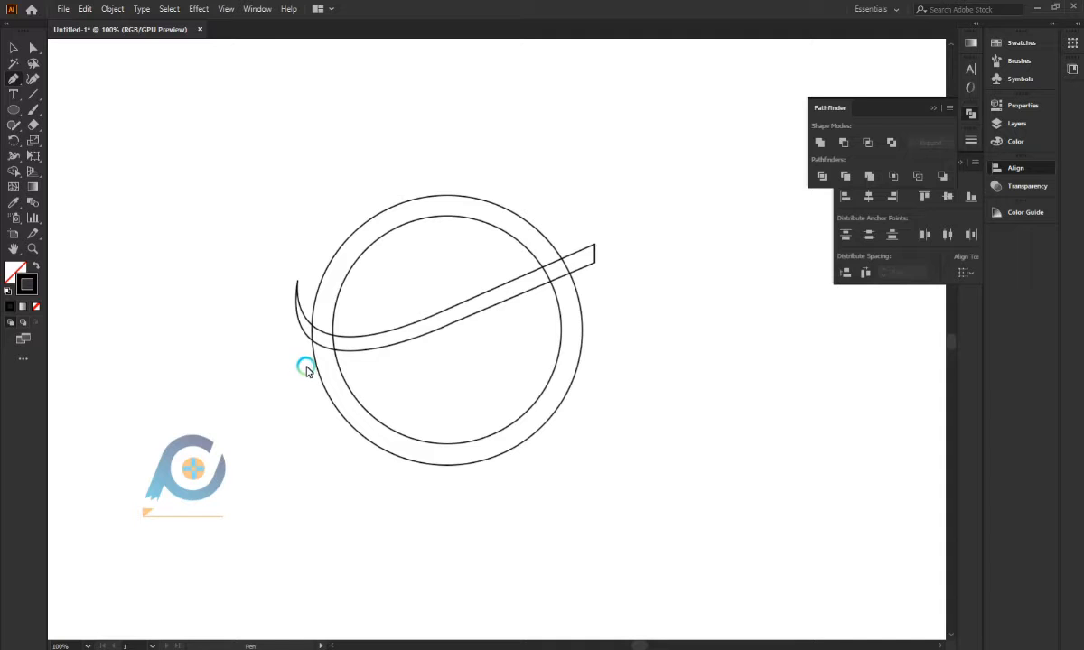
left_click_drag(305, 365, 560, 312)
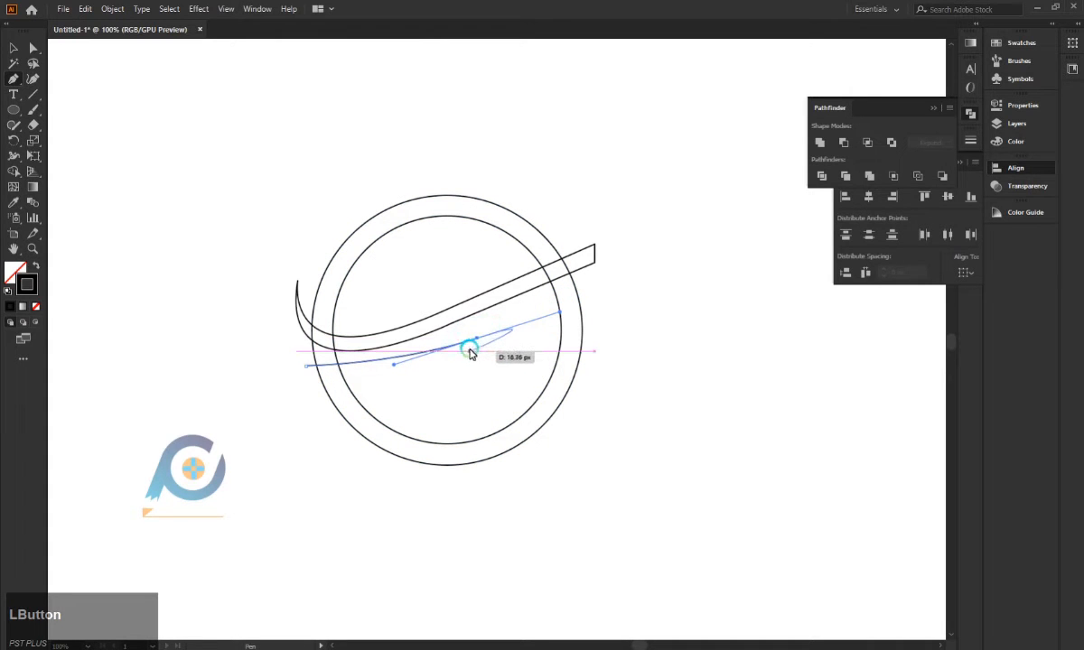
left_click_drag(469, 353, 456, 350)
key("BackSpace")
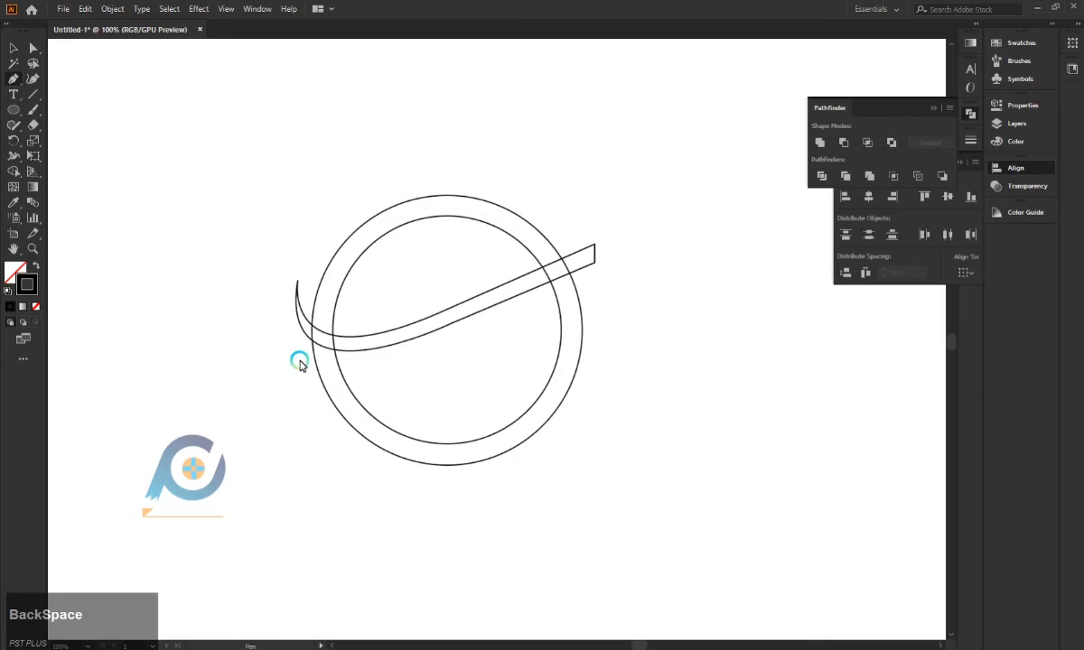
Draw a second closed curved stripe with the Pen tool just below the first, tapered on the left with a blunt right end.
left_click_drag(300, 360, 576, 290)
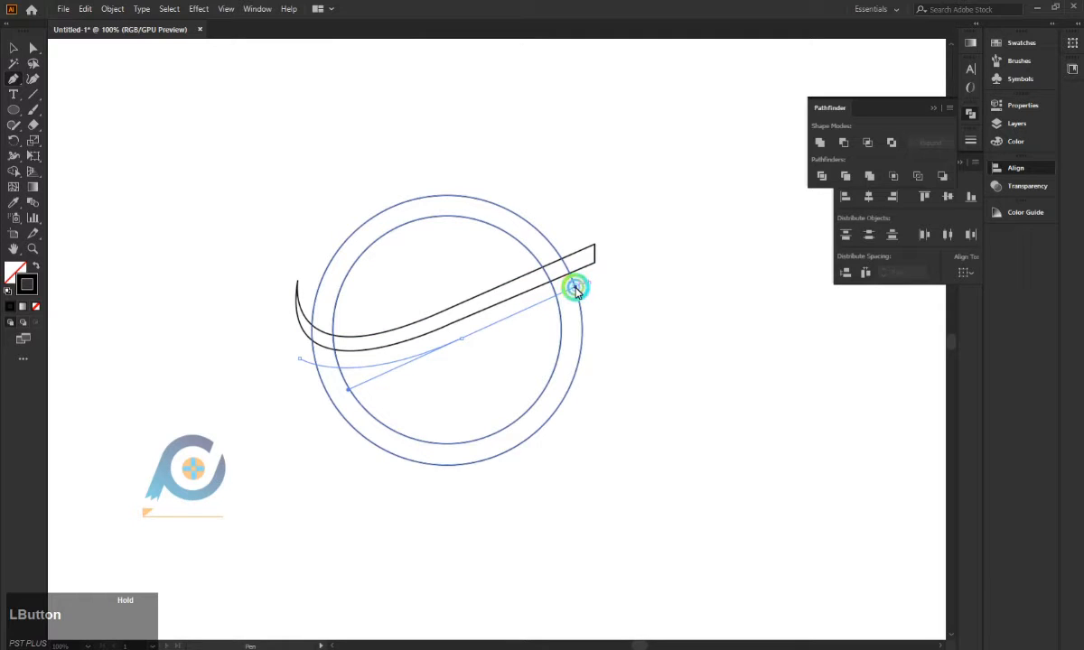
left_click(463, 341)
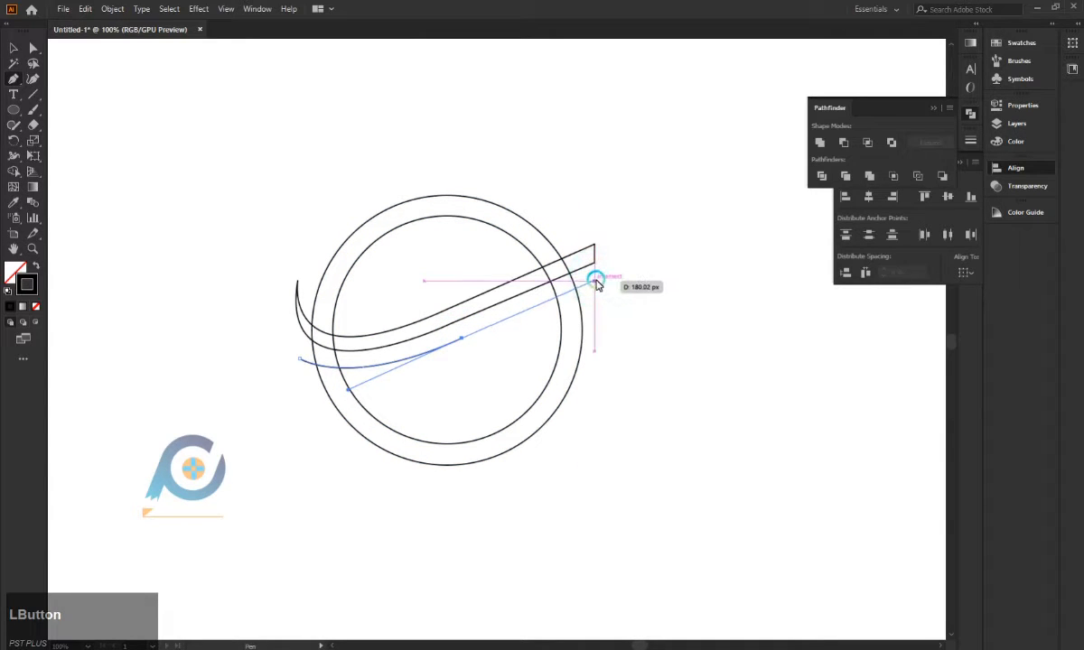
mouse_move(595, 282)
left_mouse_down()
mouse_move(596, 298)
mouse_move(497, 372)
mouse_move(449, 366)
mouse_move(465, 357)
mouse_move(325, 377)
mouse_move(296, 371)
mouse_move(235, 310)
mouse_move(243, 295)
mouse_move(268, 306)
left_mouse_up()
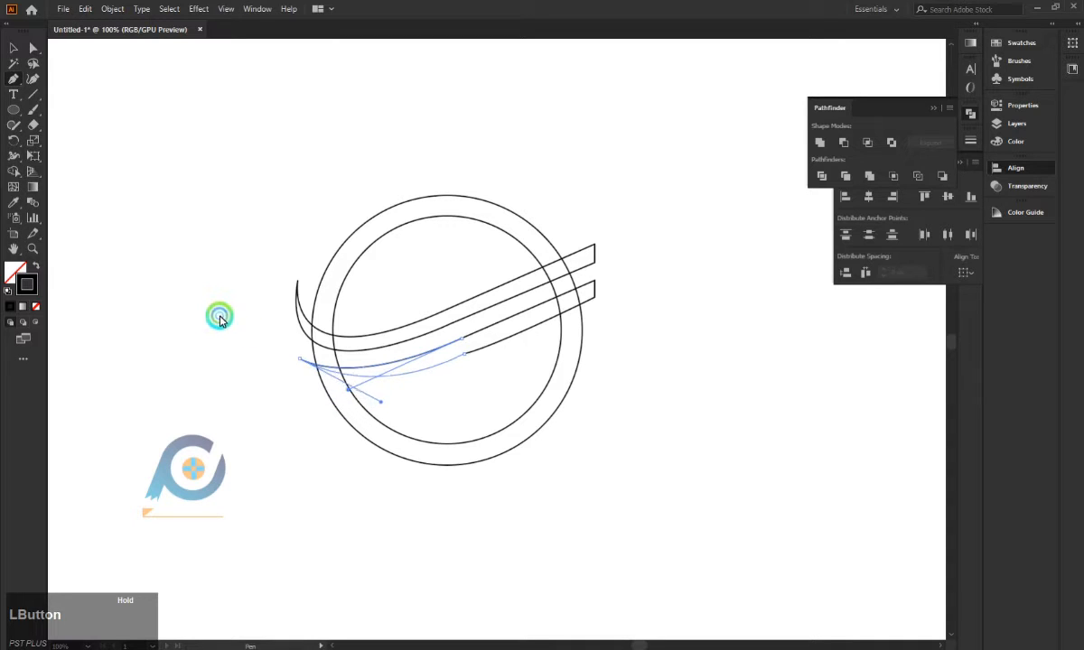
left_click_drag(222, 311, 213, 303)
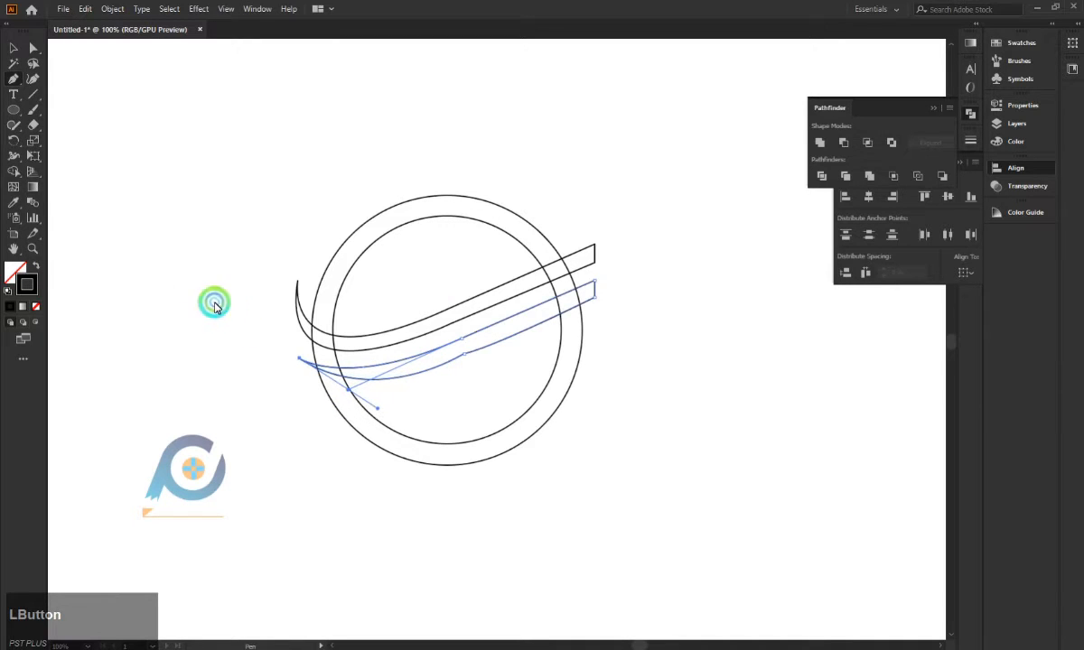
left_click(15, 45)
left_click(107, 348)
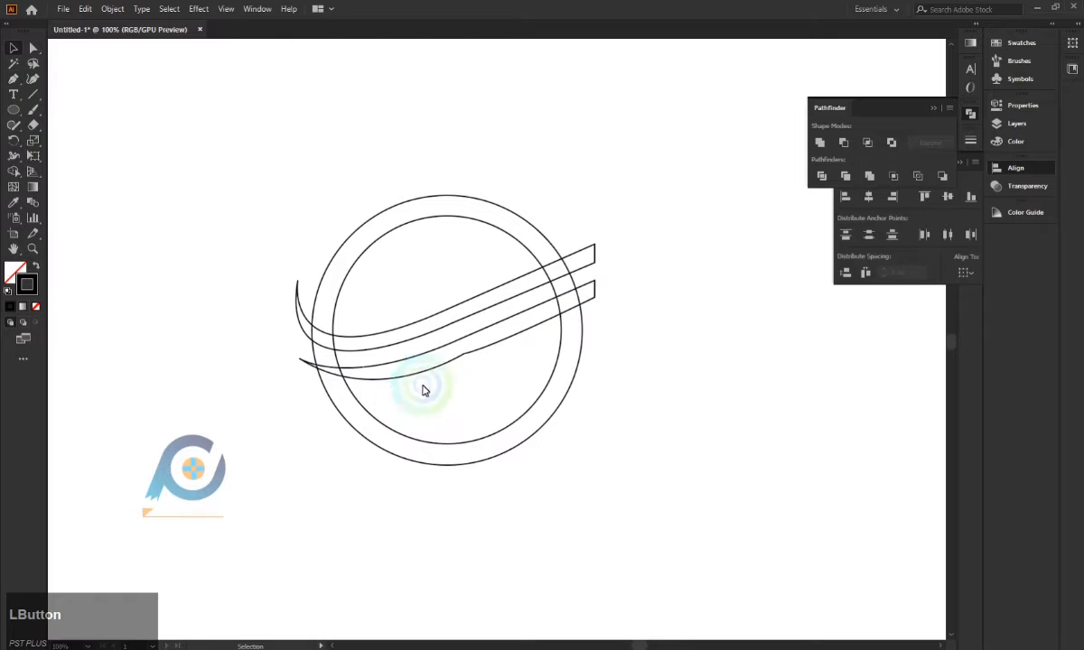
Smooth the kink in the lower stripe's bottom edge by adjusting its anchor points.
scroll(402, 360, "up", 4, "alt")
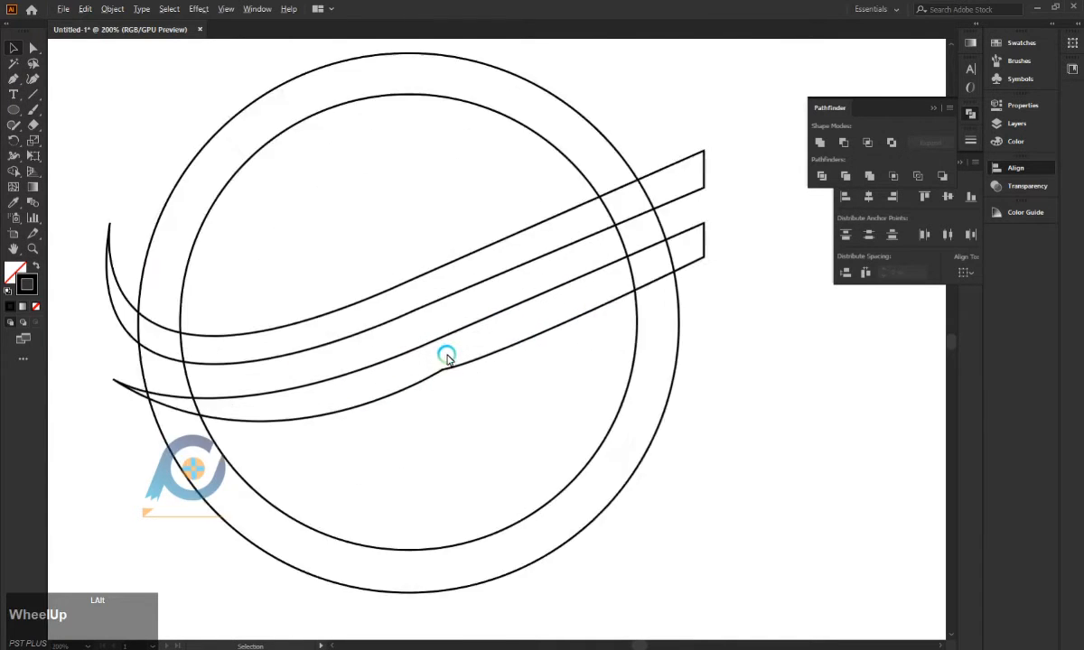
left_click(442, 387)
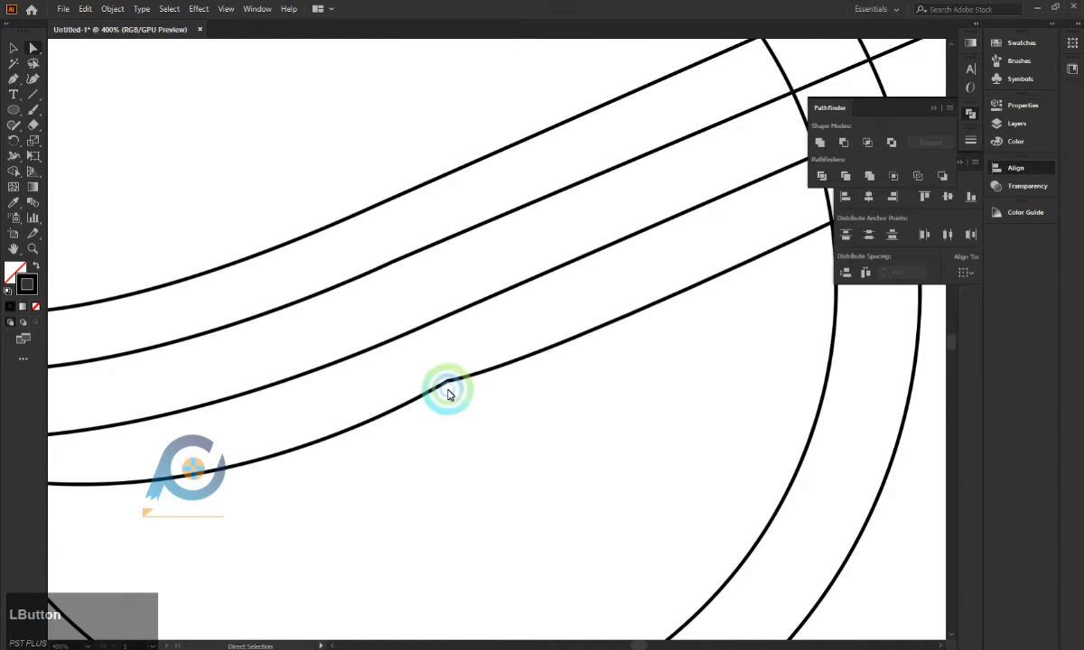
left_click_drag(446, 381, 449, 384)
left_click_drag(553, 362, 546, 350)
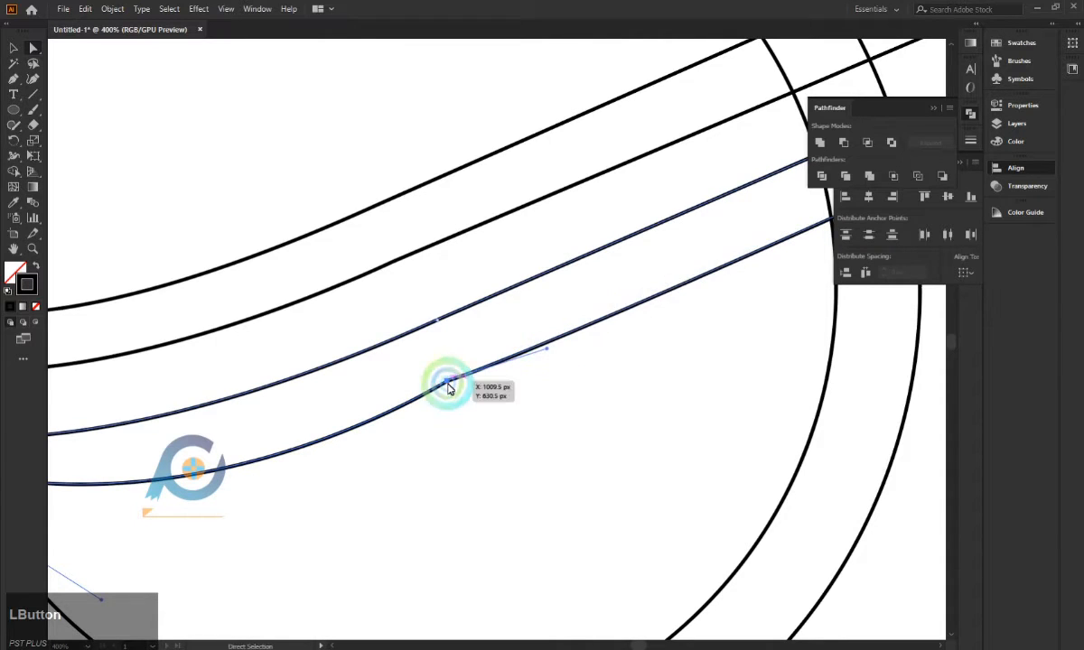
left_click_drag(448, 382, 451, 391)
left_click_drag(553, 363, 457, 399)
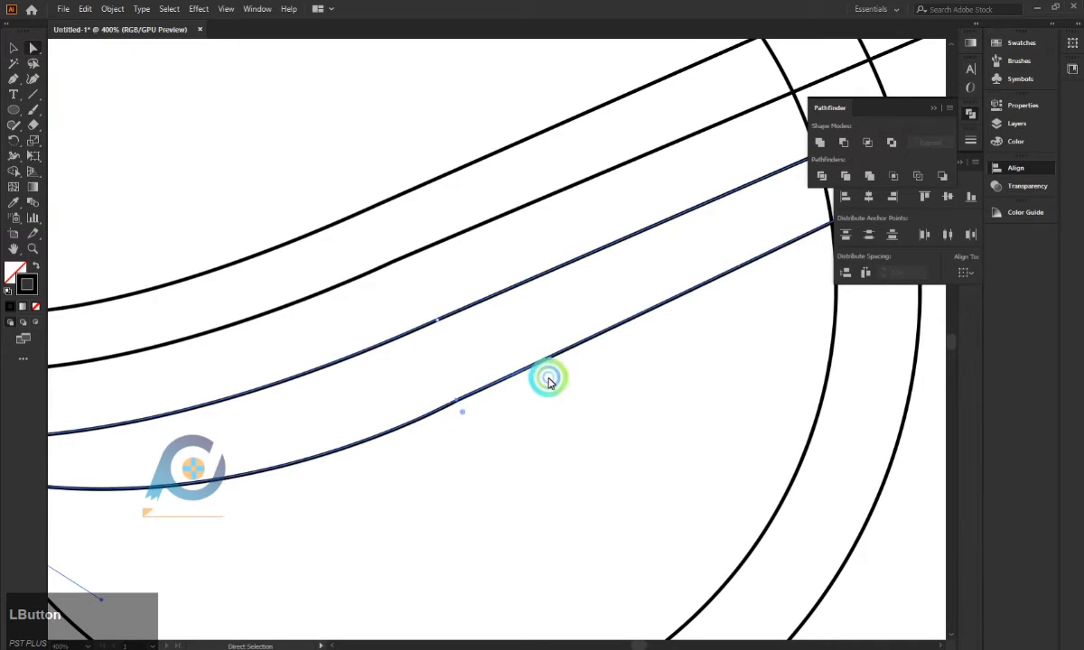
left_click(578, 418)
Extend the lower stripe's blunt right end slightly farther outward along its slope.
scroll(581, 420, "down", 2)
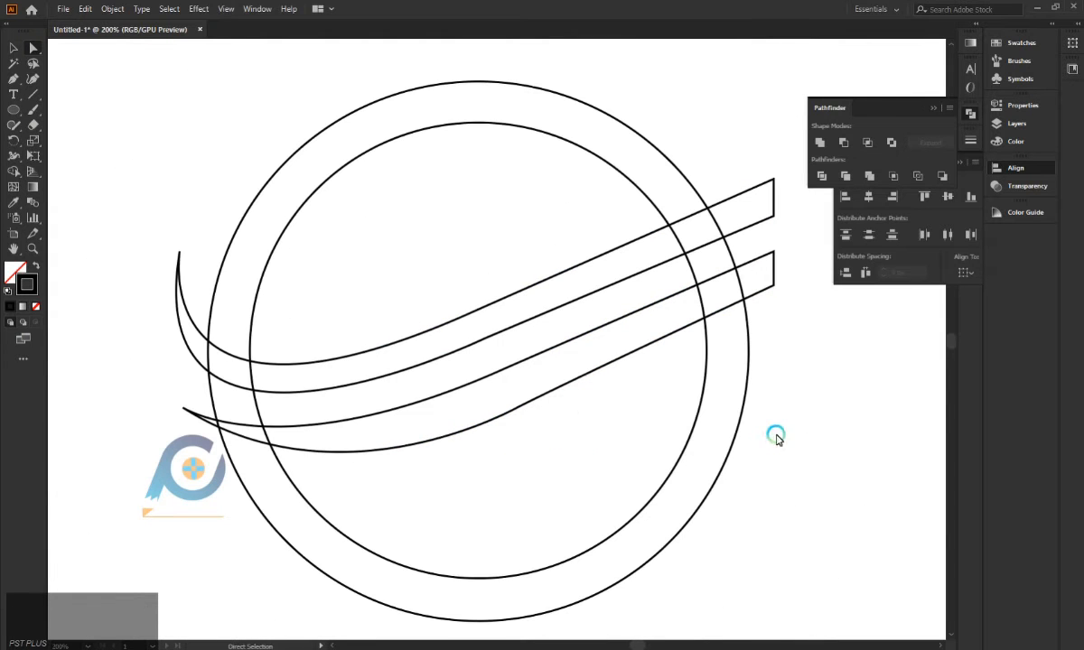
left_click(756, 512)
scroll(781, 542, "down", 1)
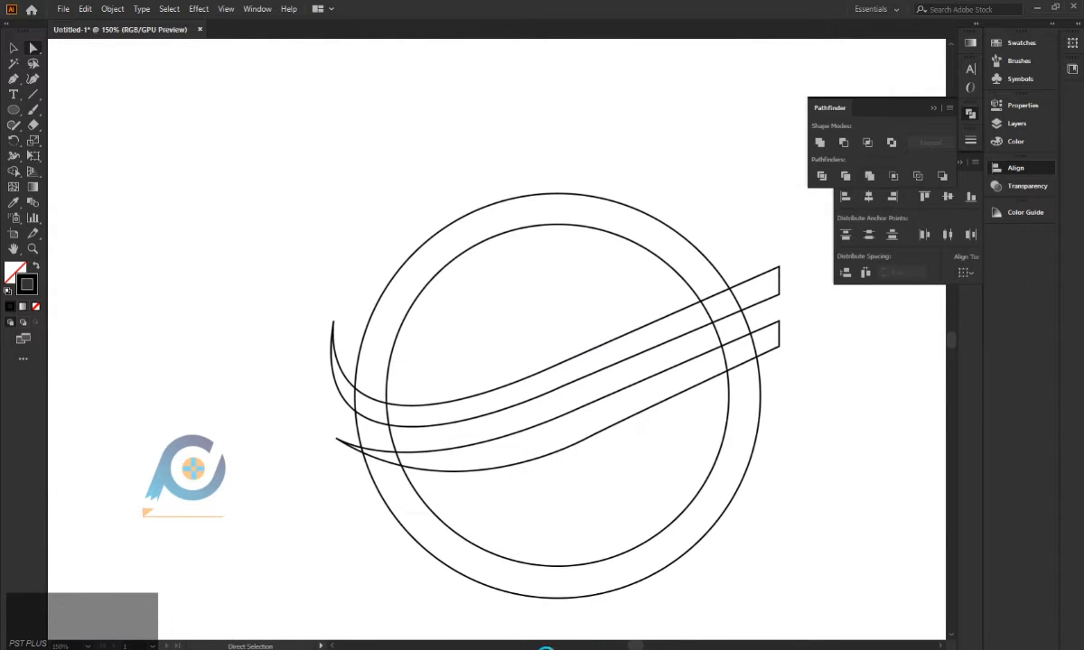
mouse_move(635, 643)
left_mouse_down()
mouse_move(647, 643)
mouse_move(636, 643)
left_mouse_up()
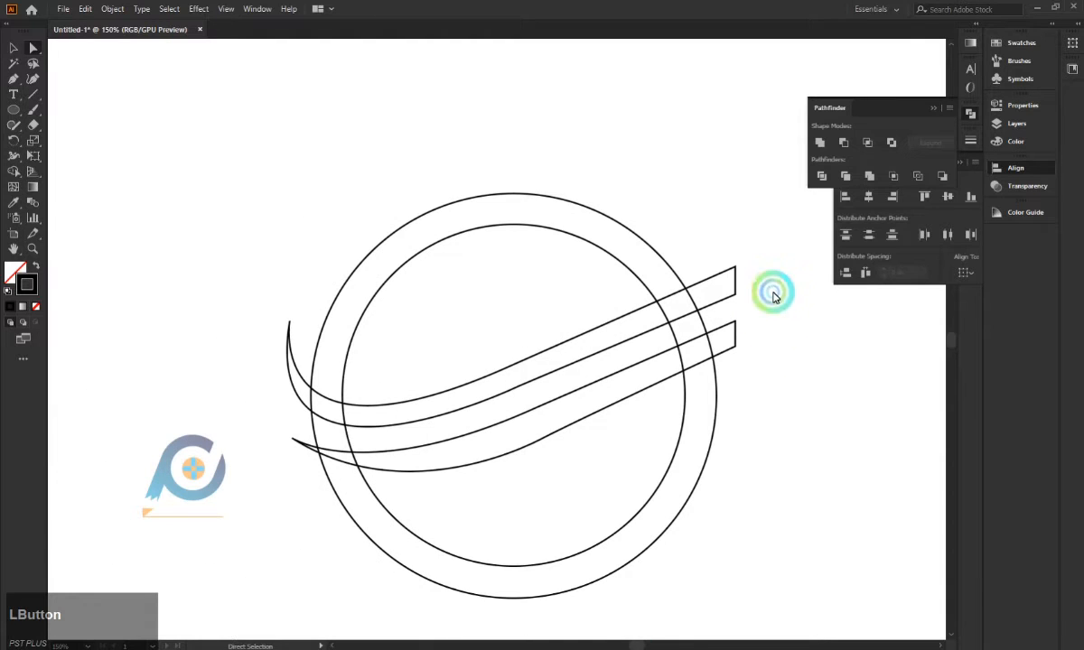
left_click_drag(747, 308, 733, 360)
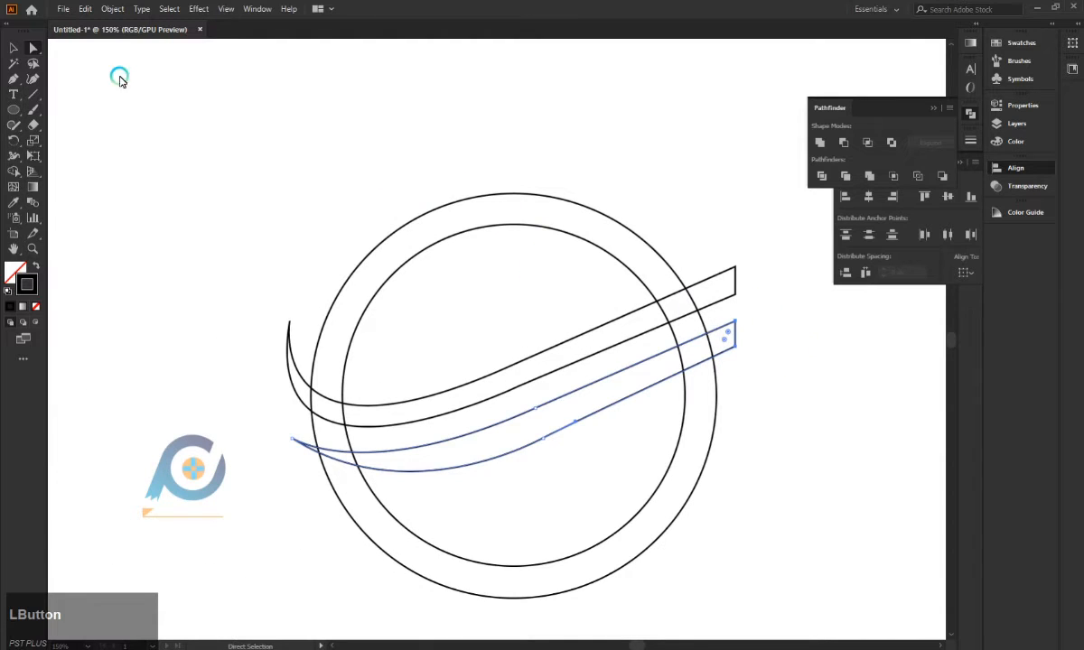
mouse_move(735, 331)
left_mouse_down()
mouse_move(752, 332)
mouse_move(740, 333)
left_mouse_up()
left_click(792, 309)
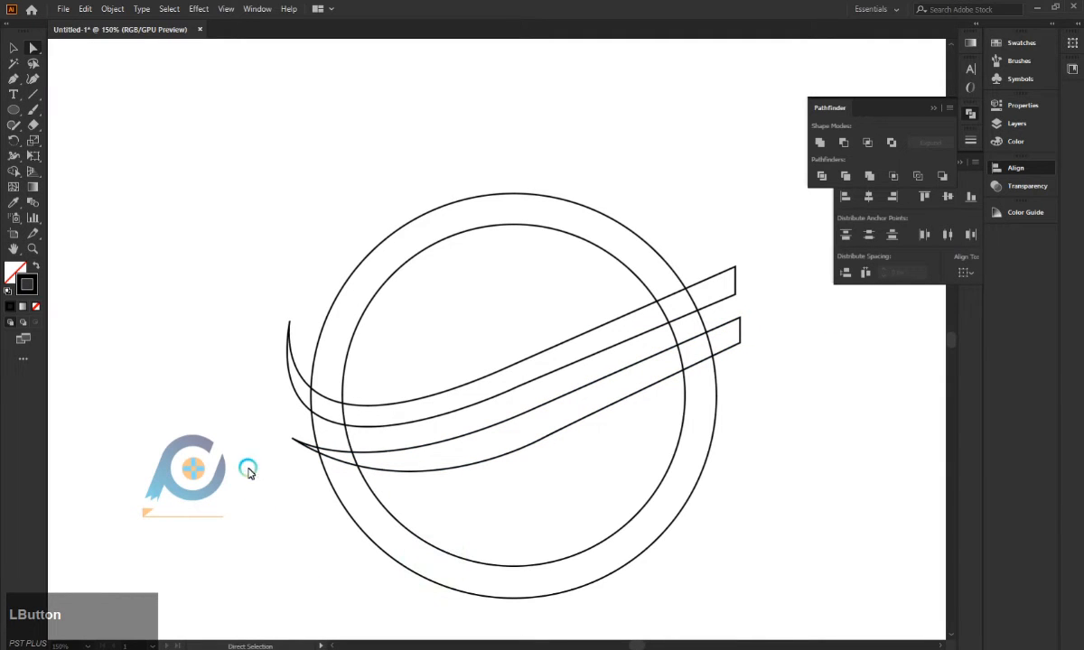
Select the ring and both stripes and divide them into separate pieces with Pathfinder.
scroll(394, 404, "down", 2, "alt")
left_click(394, 404, "alt")
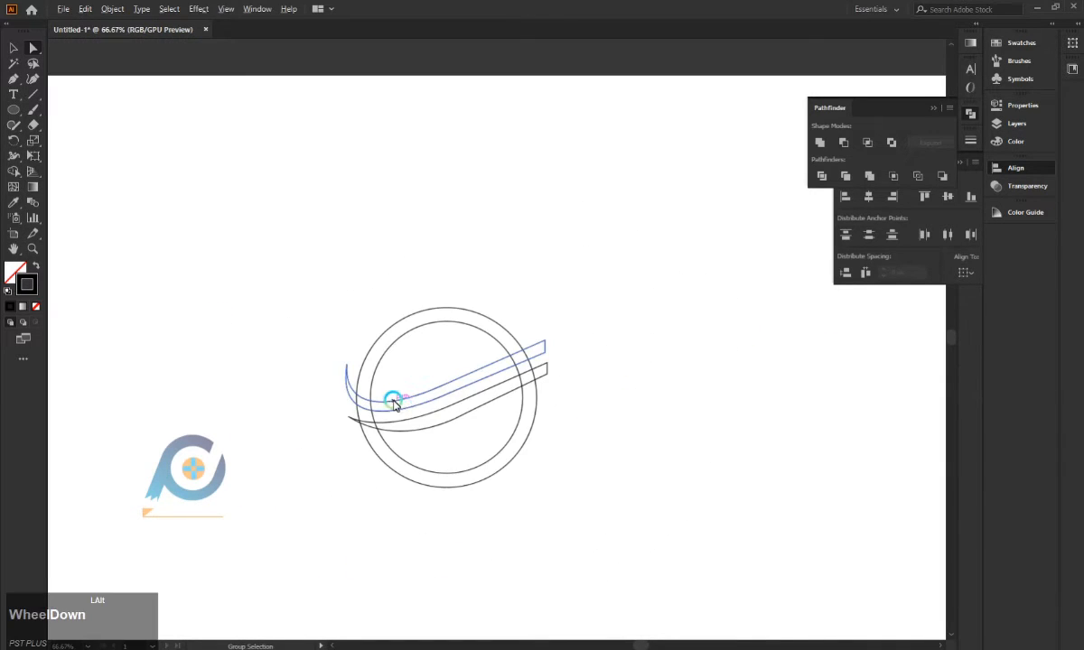
left_click_drag(220, 240, 767, 447)
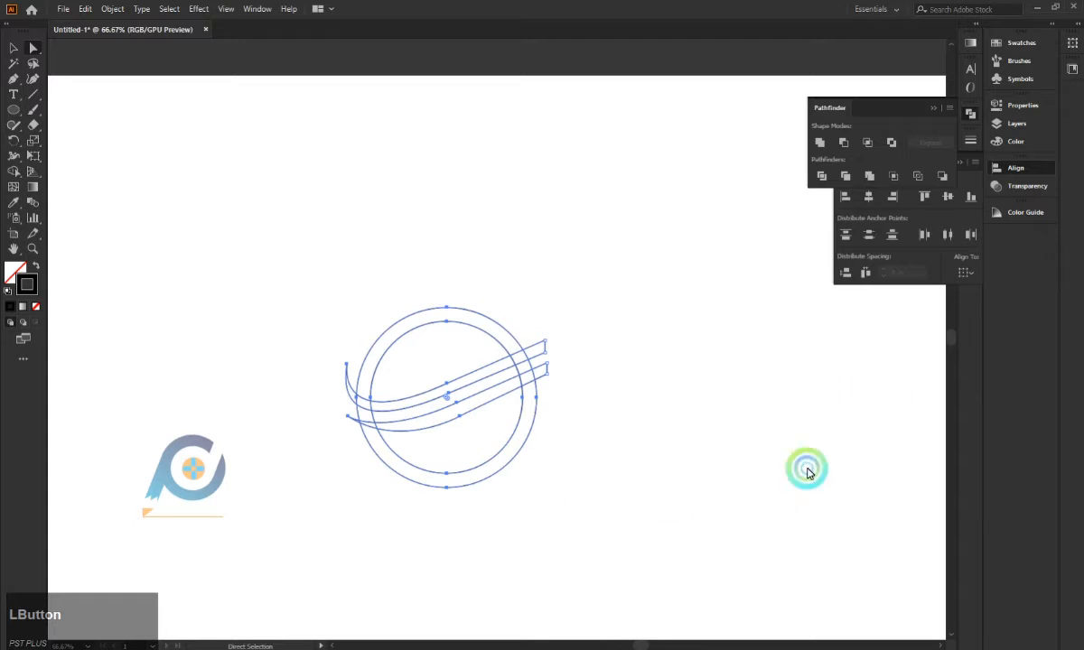
left_click(934, 107)
left_click(958, 162)
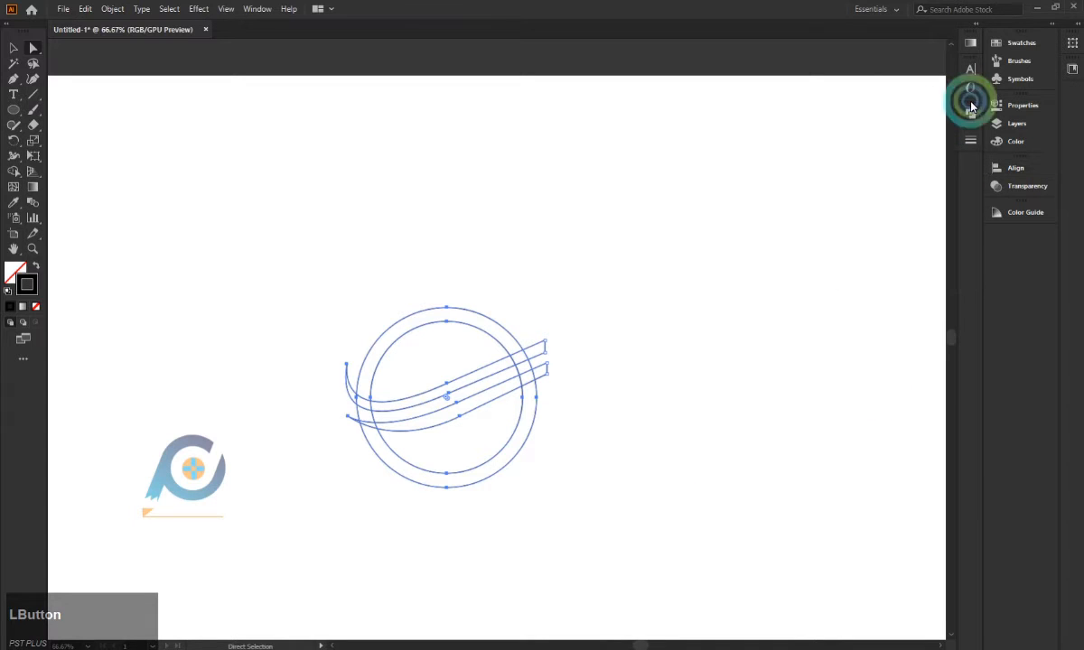
left_click(970, 113)
left_click(821, 175)
left_click(522, 394)
scroll(523, 395, "up", 2, "alt")
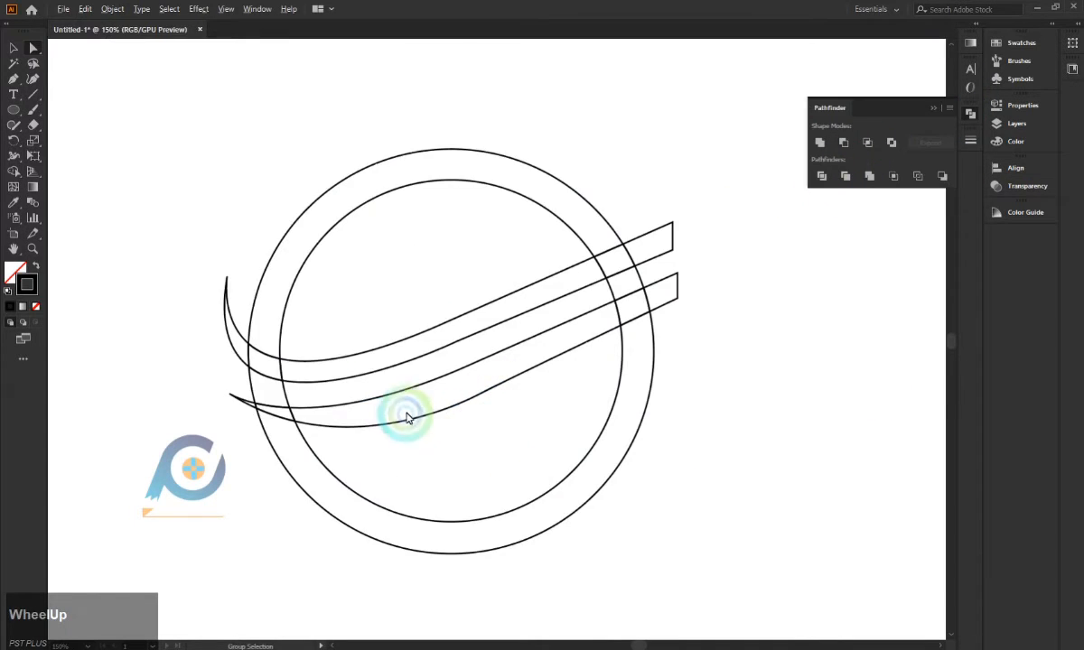
Select all the divided artwork and merge the upper stripe's pieces into one continuous shape with the Shape Builder tool.
scroll(406, 416, "down", 1)
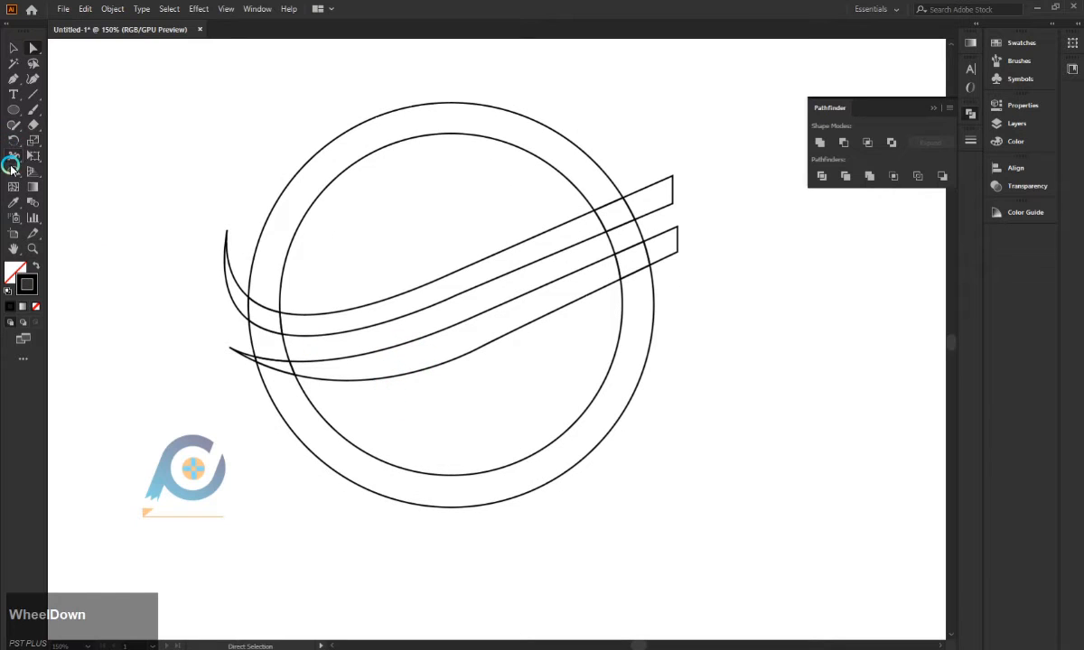
left_click_drag(65, 133, 379, 362)
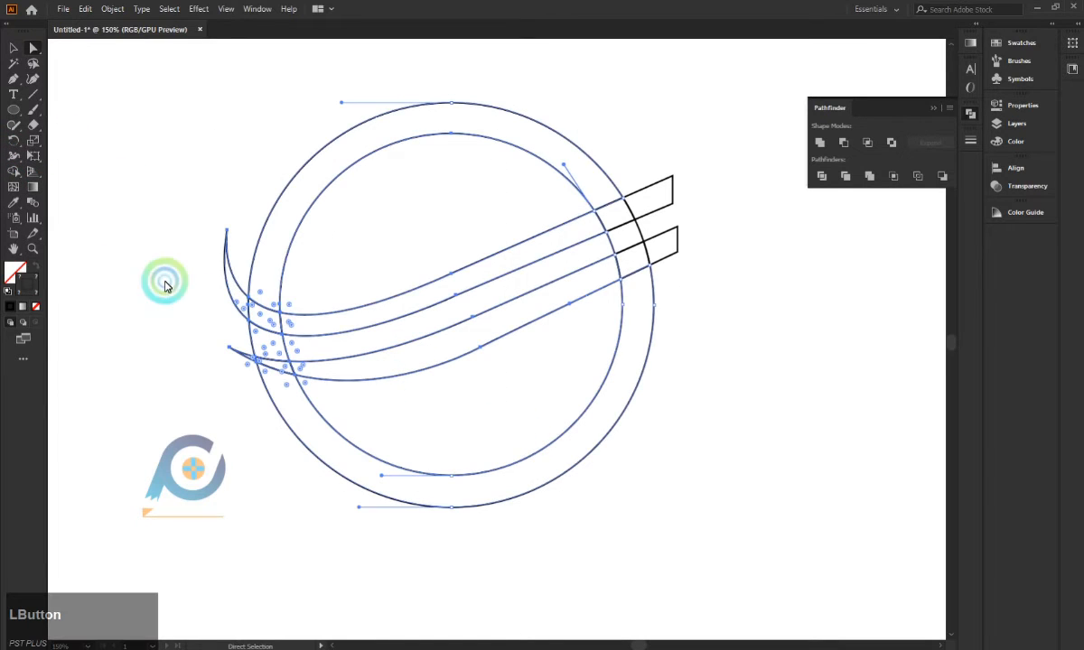
left_click_drag(261, 131, 703, 449)
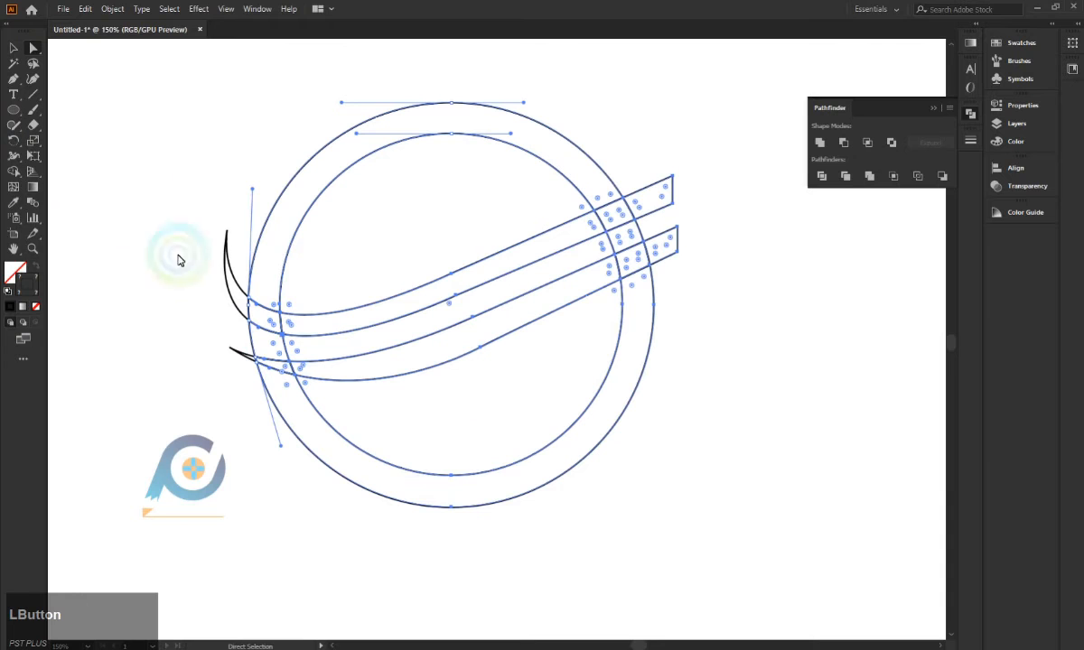
left_click_drag(118, 185, 704, 532)
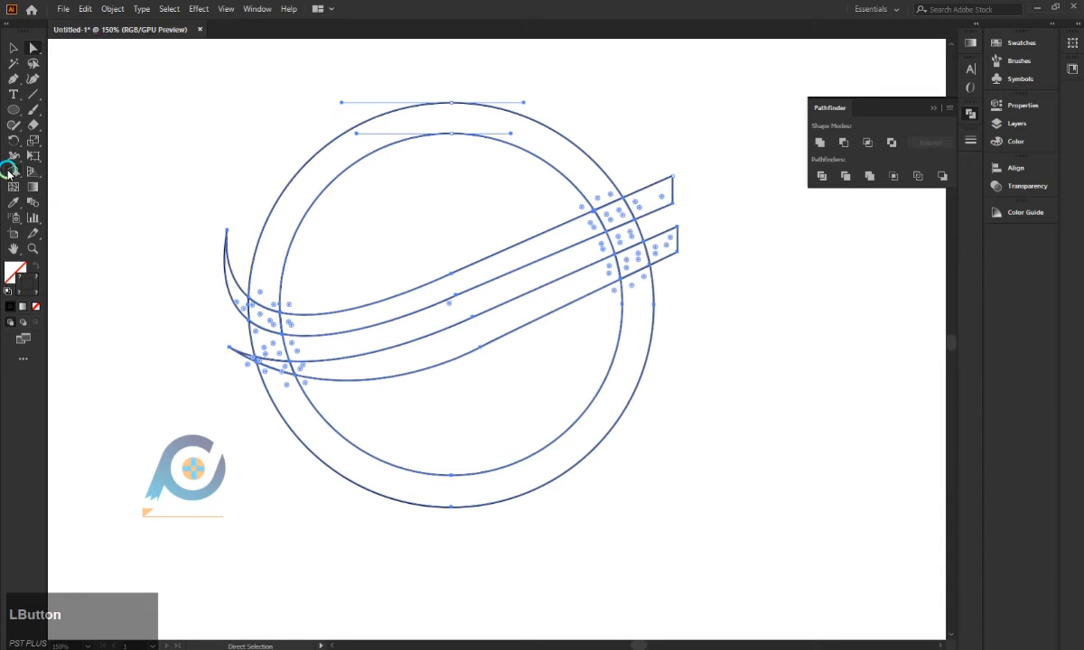
left_click(8, 172)
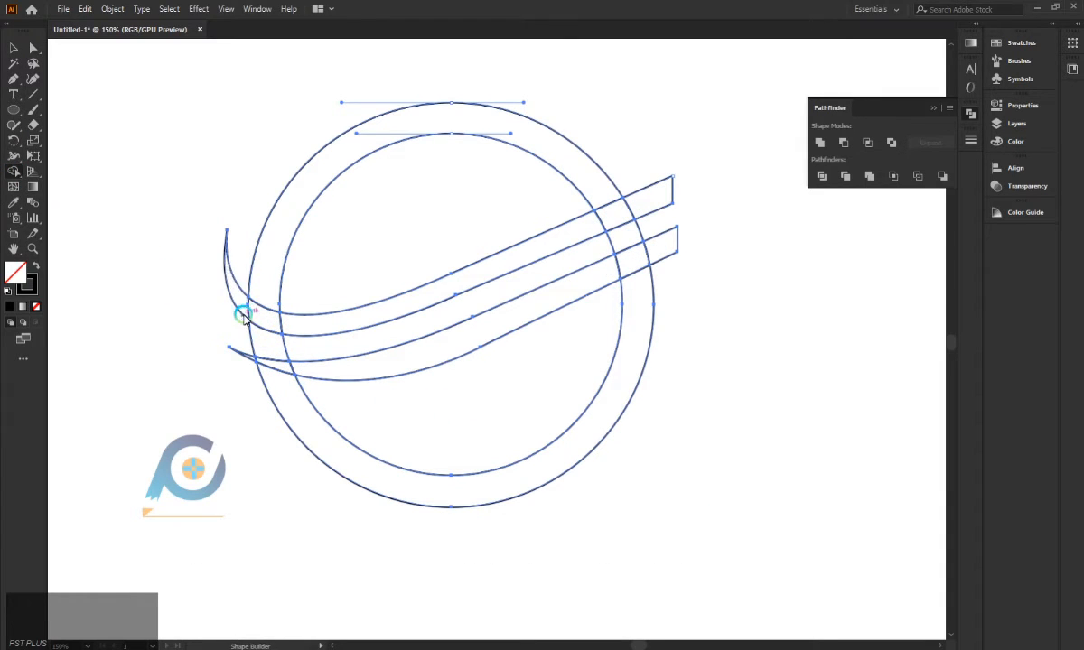
left_click_drag(276, 328, 312, 320)
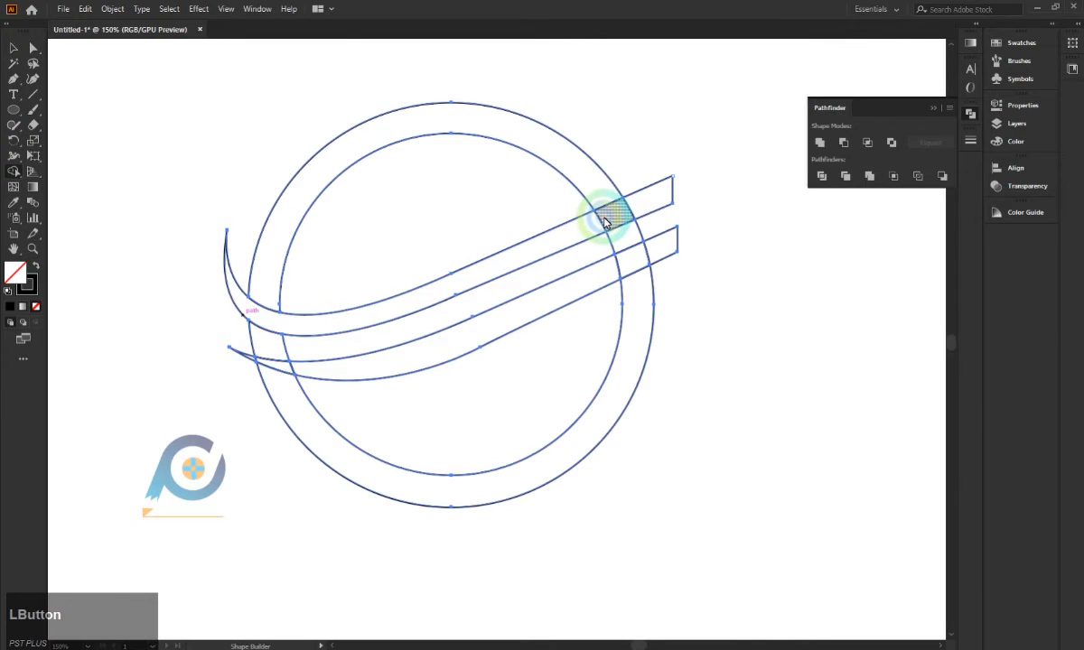
mouse_move(648, 200)
left_mouse_down()
mouse_move(271, 380)
mouse_move(250, 362)
mouse_move(309, 368)
mouse_move(614, 311)
left_mouse_up()
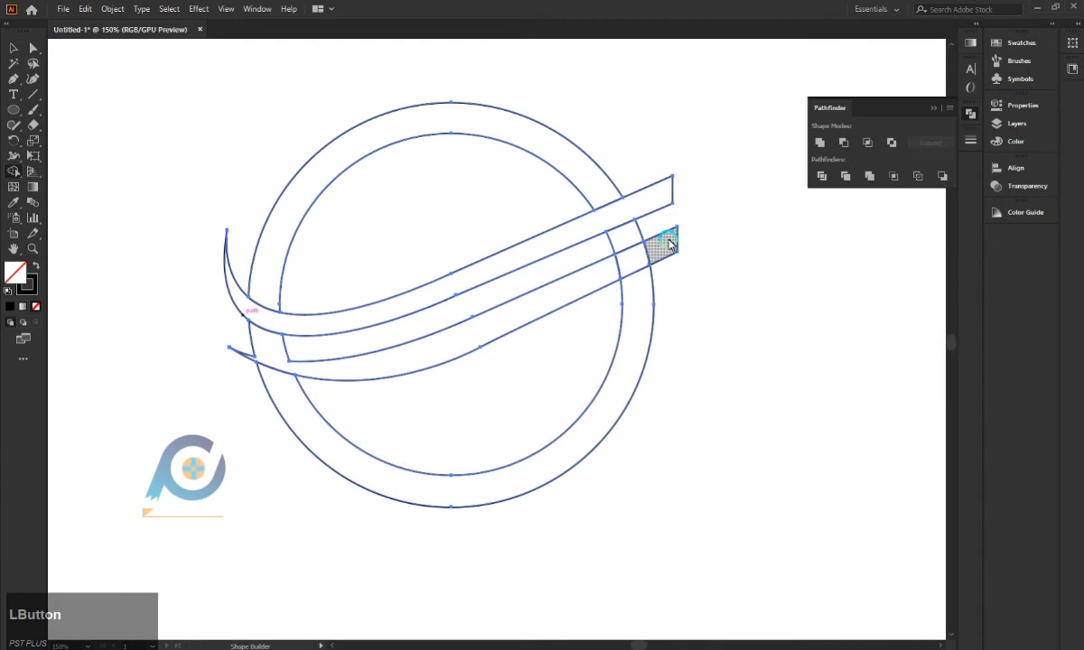
Merge the lower stripe's pieces into one shape and delete the ring segments between the two stripes with Shape Builder.
left_click_drag(669, 244, 636, 240)
scroll(222, 361, "up", 4)
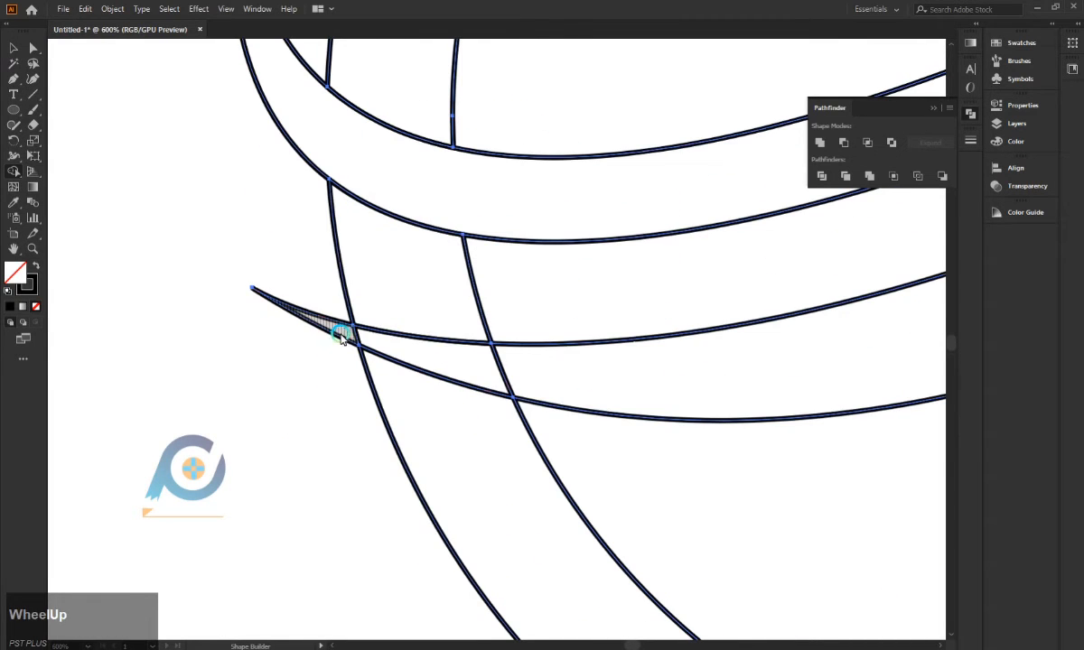
mouse_move(341, 336)
left_mouse_down()
mouse_move(513, 357)
mouse_move(795, 318)
left_mouse_up()
scroll(513, 357, "down", 4)
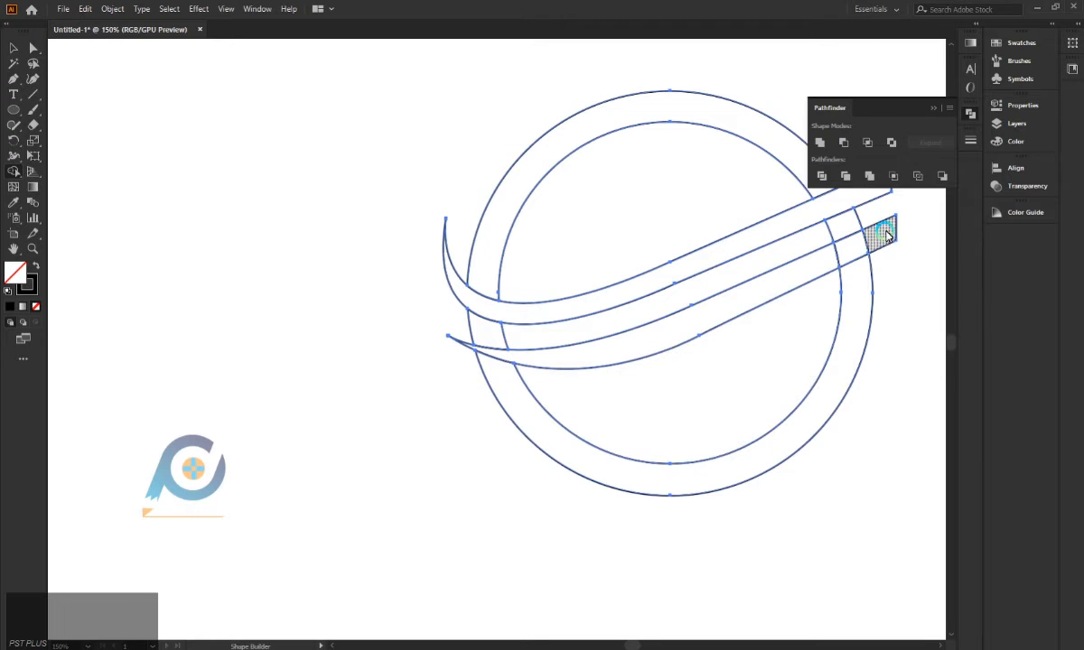
left_click_drag(839, 258, 823, 264)
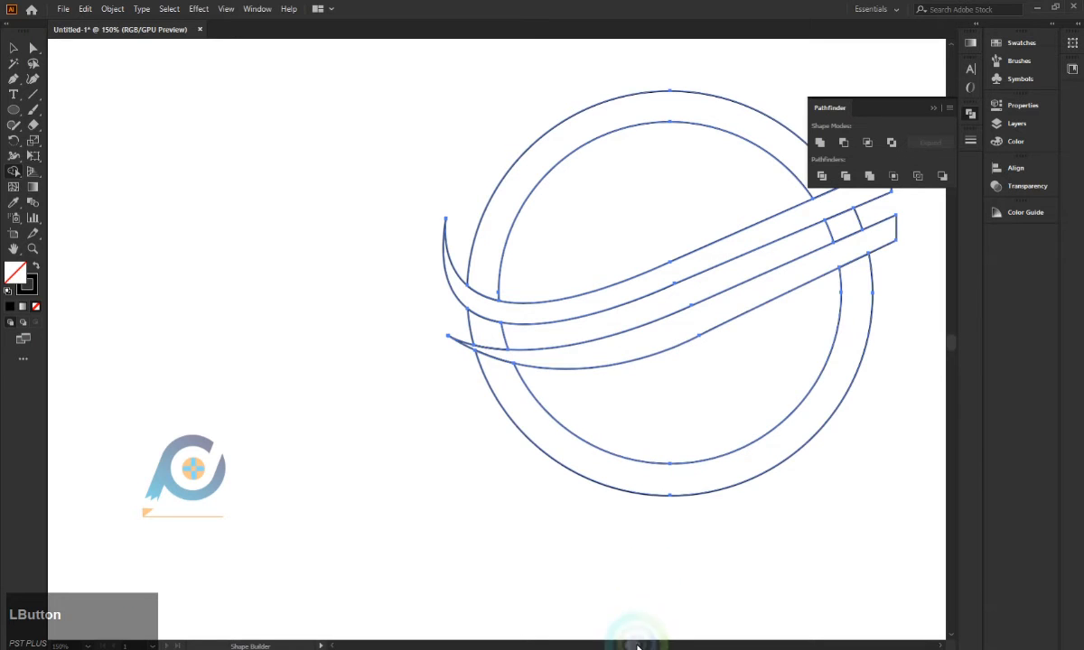
left_click_drag(634, 641, 634, 641)
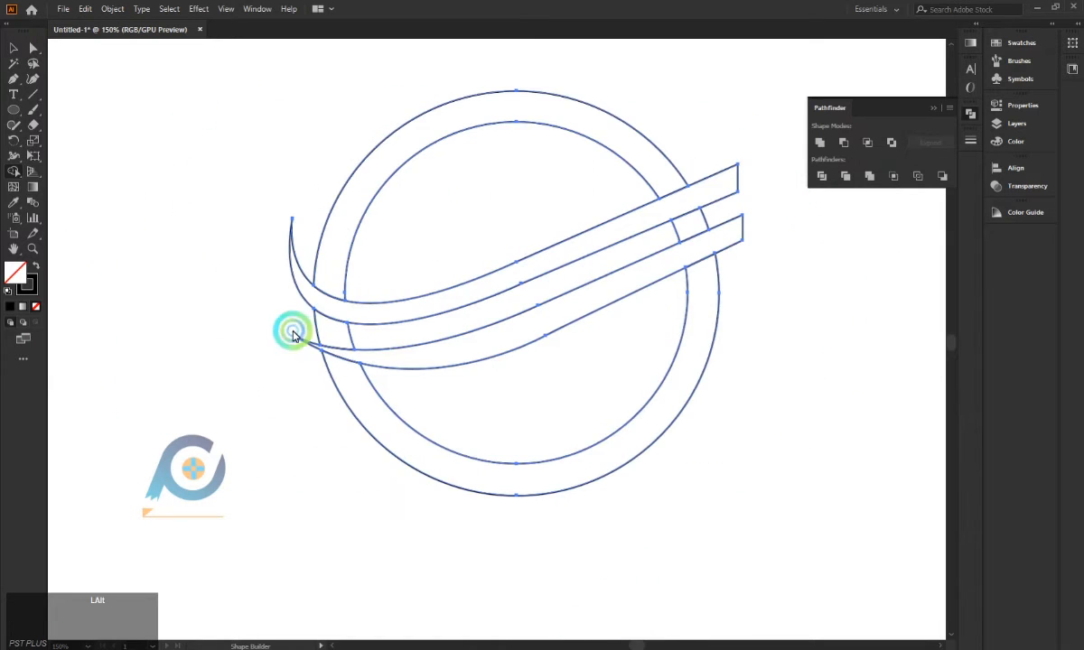
mouse_move(303, 336)
left_mouse_down()
mouse_move(353, 339)
mouse_move(718, 213)
mouse_move(676, 233)
left_mouse_up()
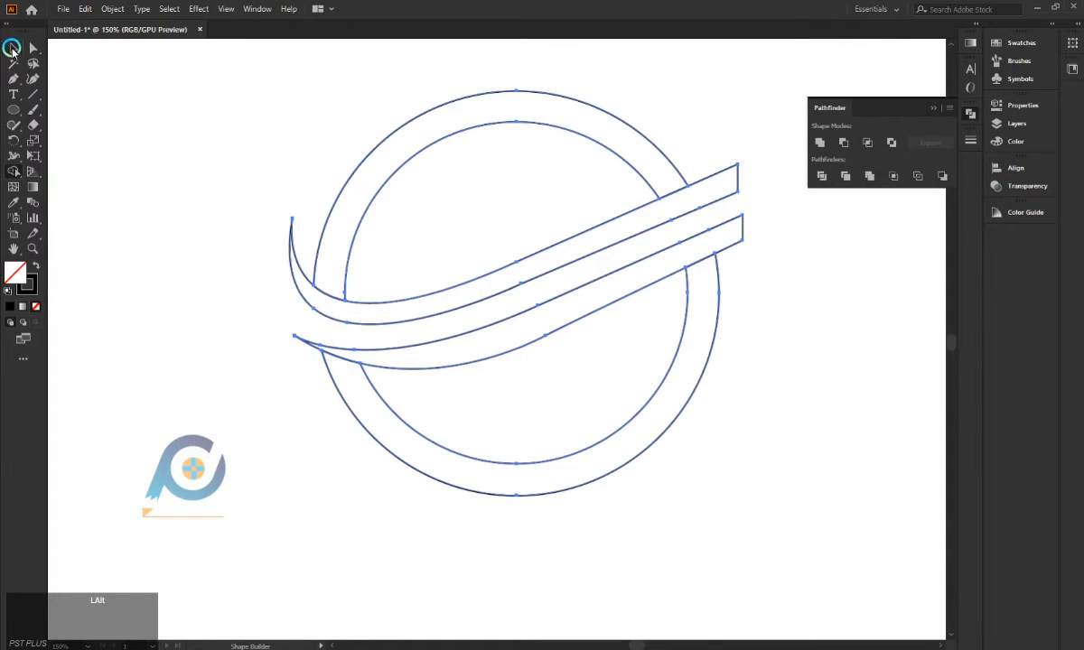
Ungroup the artwork and move the lower ring arc down and the upper ring arc up to leave gaps beside the stripes.
left_click(14, 47)
right_click(590, 185)
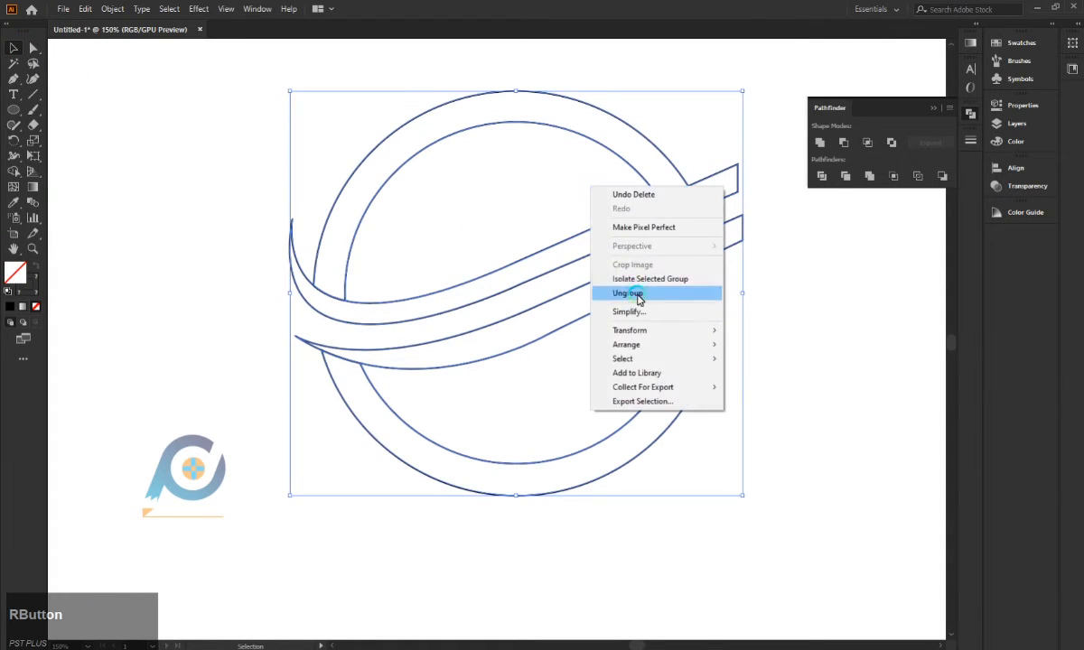
left_click(631, 294)
left_click_drag(718, 315, 720, 330)
left_click(739, 254)
left_click_drag(685, 170, 678, 161)
left_click(721, 129)
Move the upper ring arc straight down by 3 px, closer to the upper stripe.
scroll(721, 129, "down", 3, "alt")
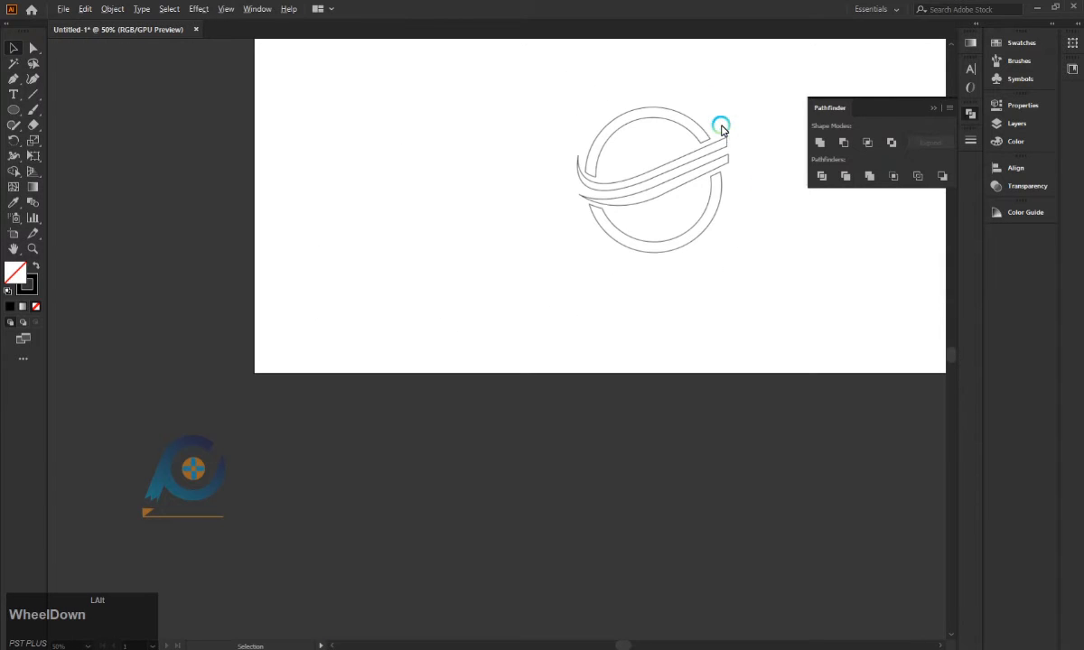
left_click_drag(638, 646, 641, 643)
scroll(545, 131, "up", 9)
scroll(389, 218, "down", 3)
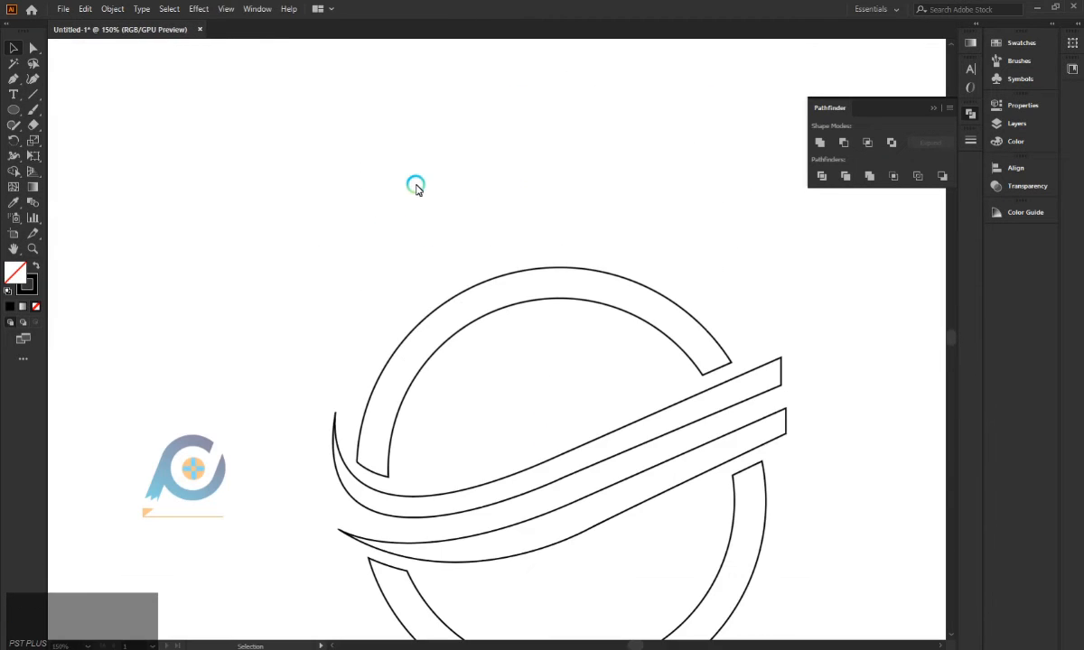
scroll(732, 358, "down", 1)
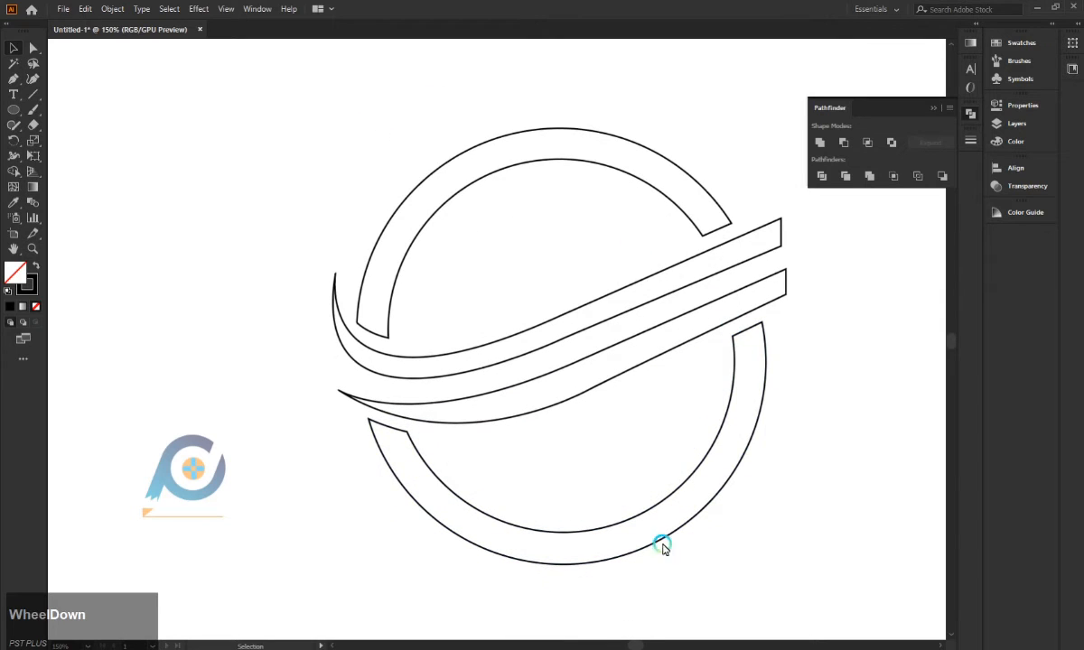
left_click_drag(634, 646, 637, 646)
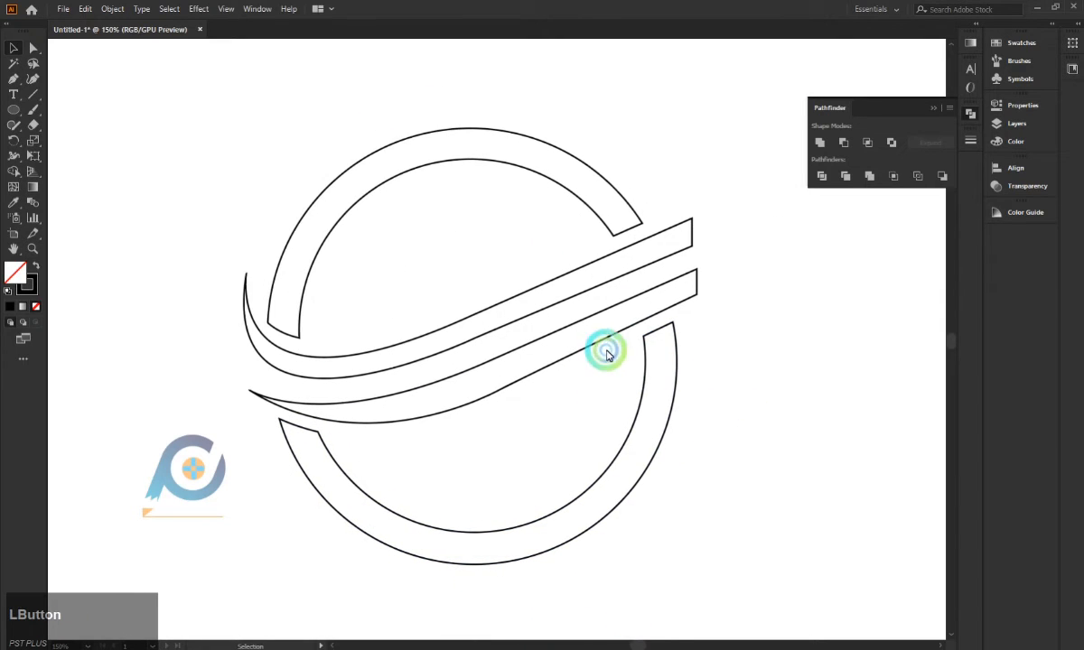
left_click(597, 222)
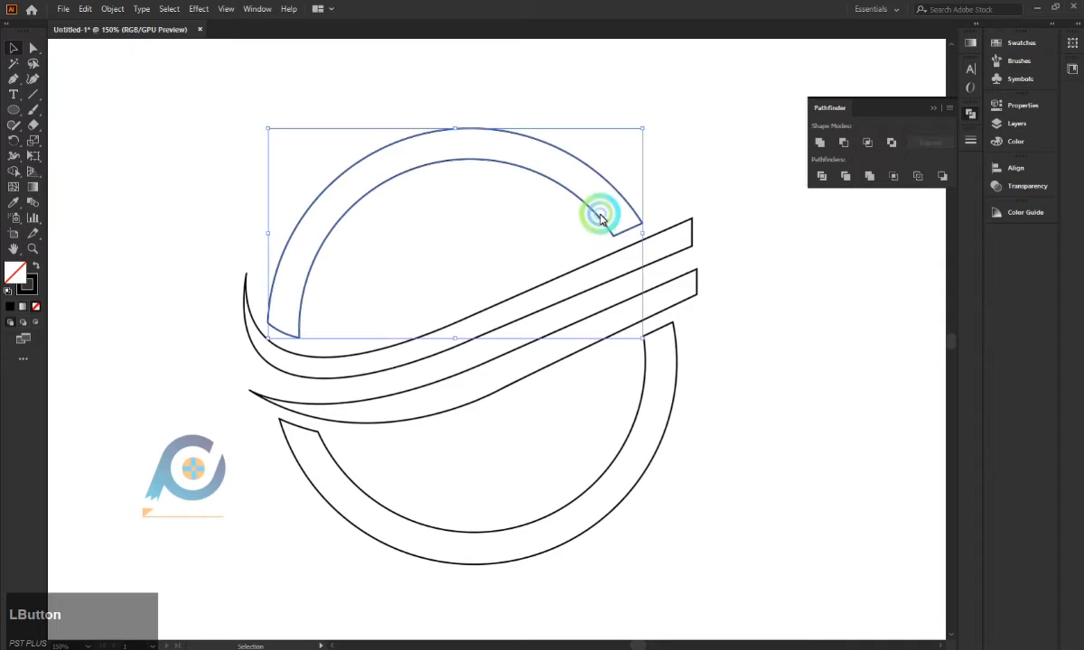
left_click_drag(597, 222, 597, 224)
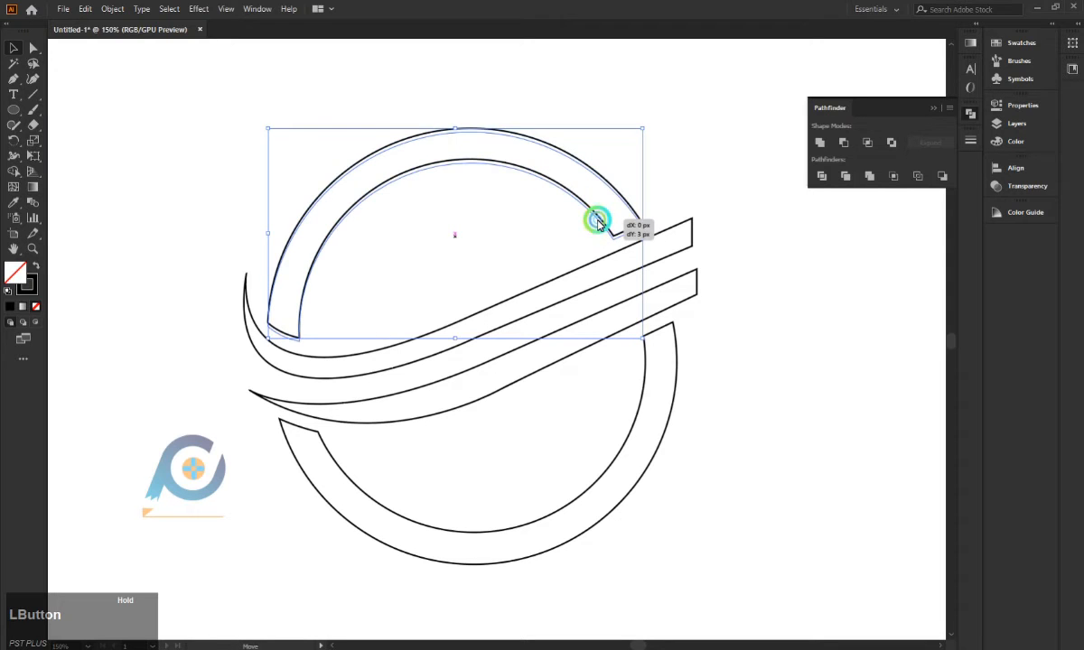
left_click(680, 173)
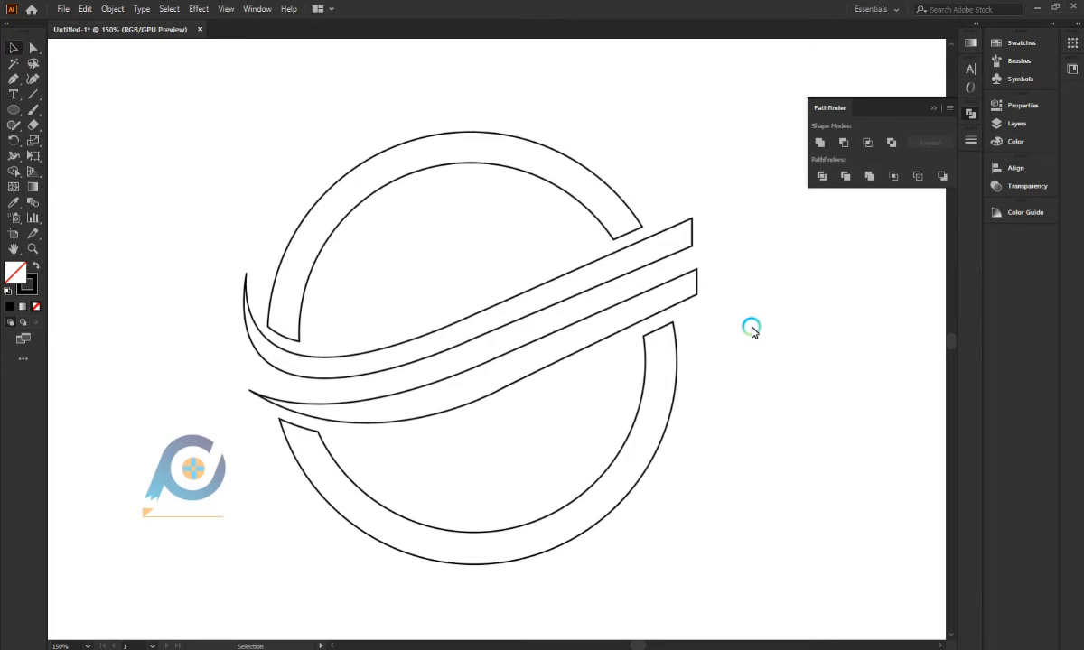
Fill both the upper and lower ring arcs with the same medium blue swatch.
left_click_drag(210, 109, 764, 479)
left_click(608, 222)
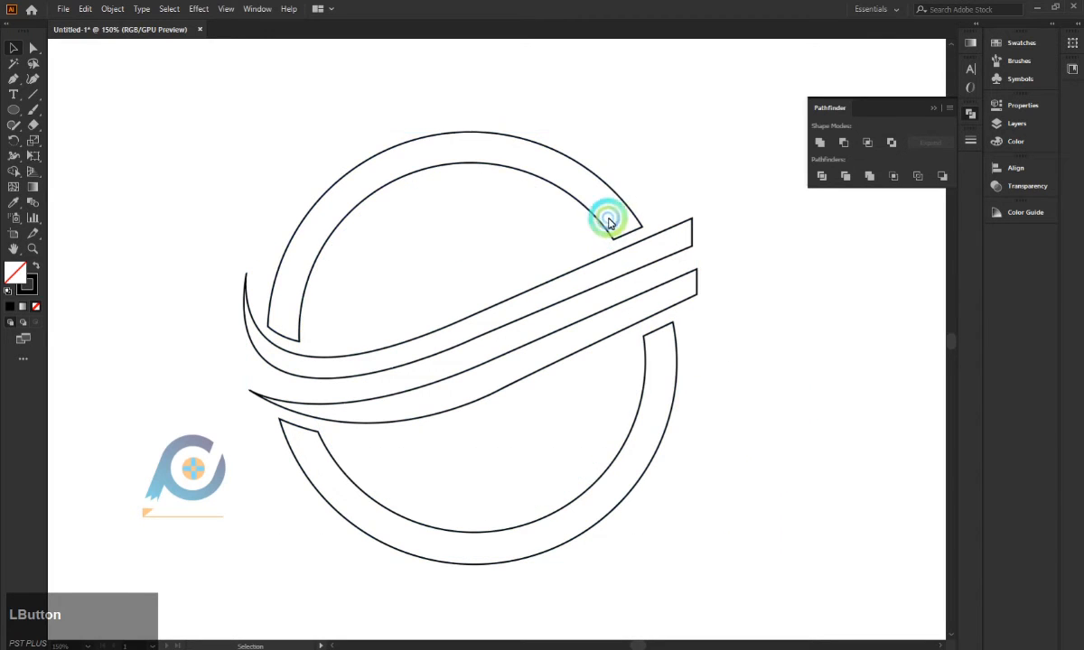
left_click(603, 226)
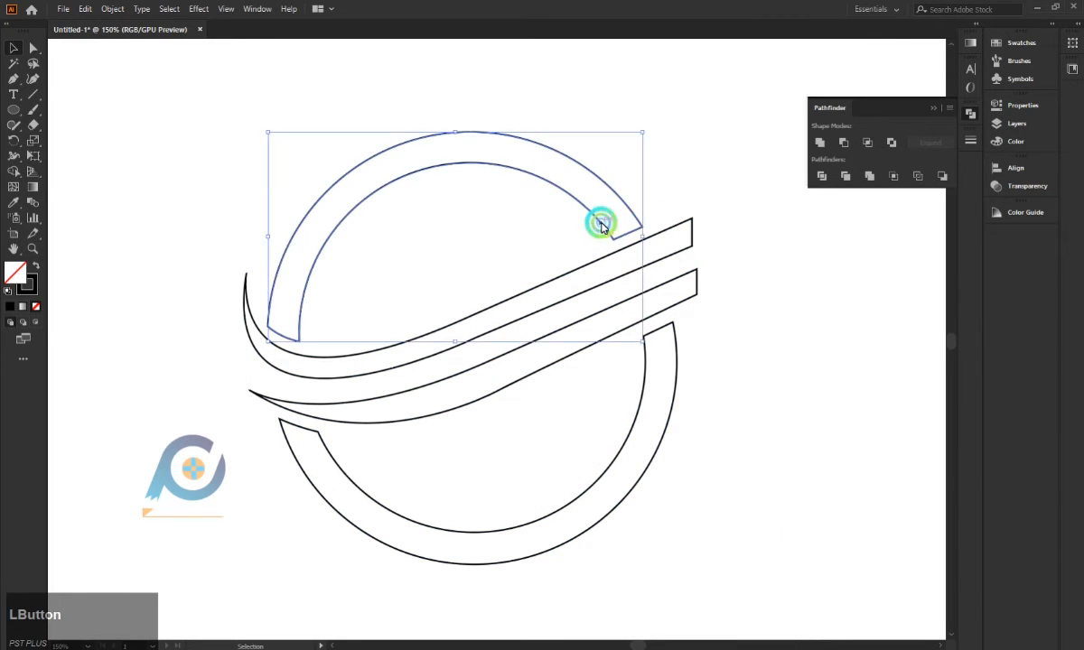
left_click(1021, 45)
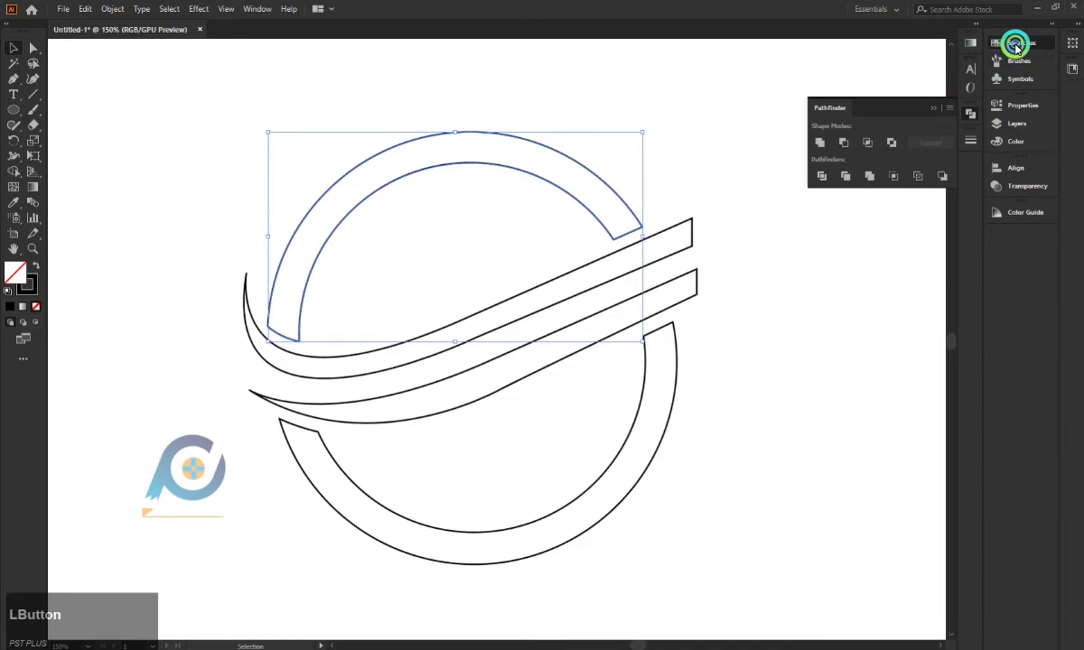
left_click(794, 86)
left_click(731, 326)
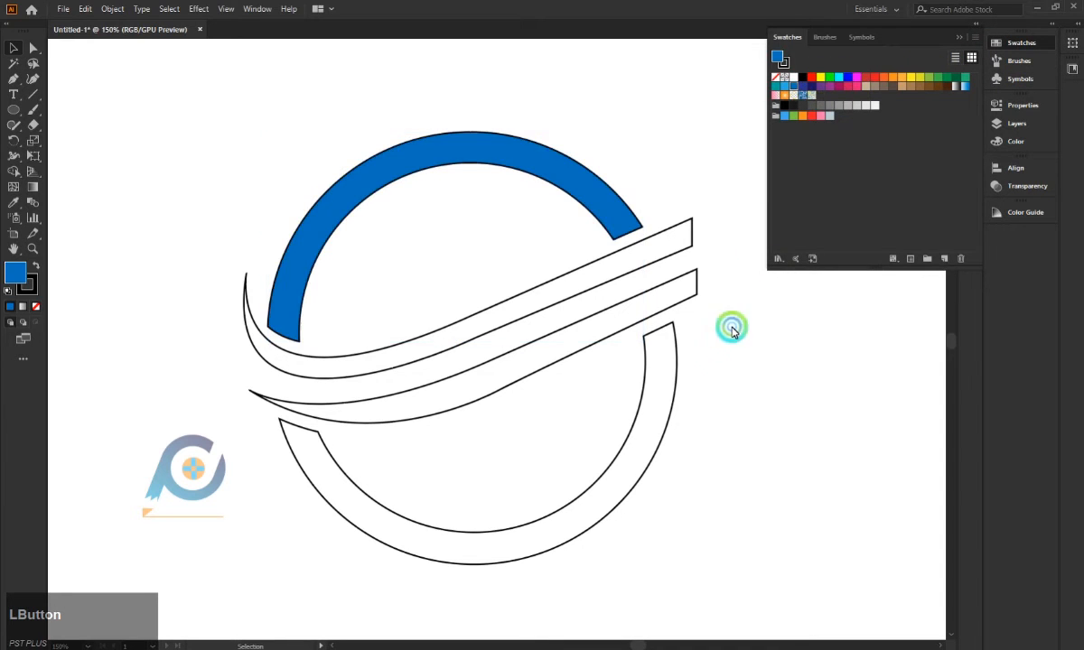
left_click(672, 362)
left_click(795, 90)
left_click(757, 366)
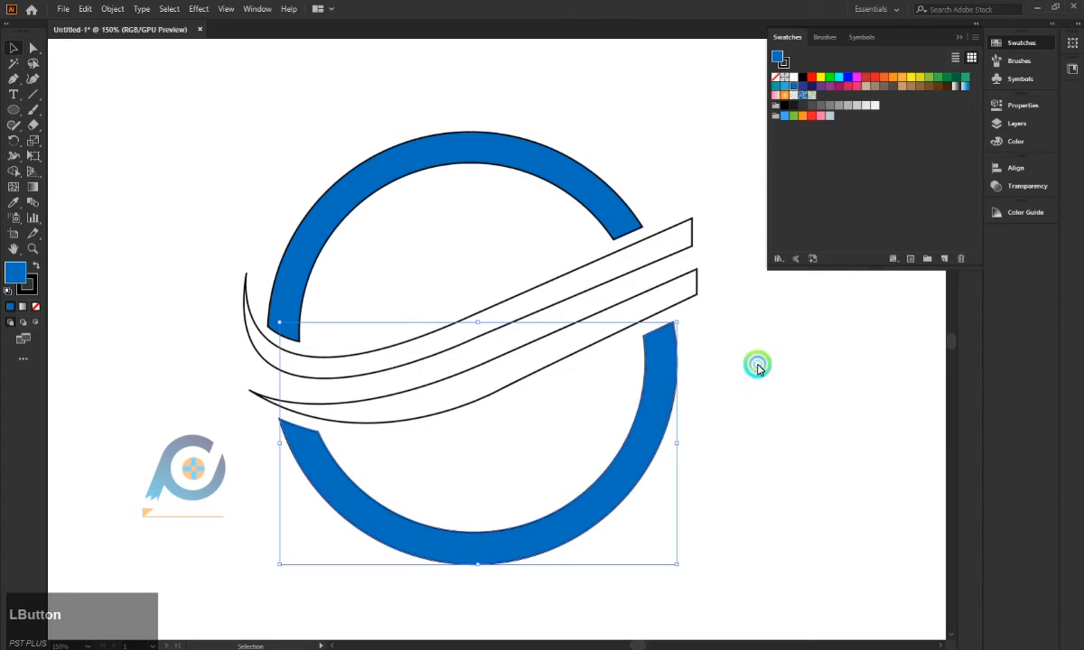
Fill the upper stripe with a linear gradient running from light gray at its tapered end to dark gray.
left_click(674, 247)
left_click(10, 306)
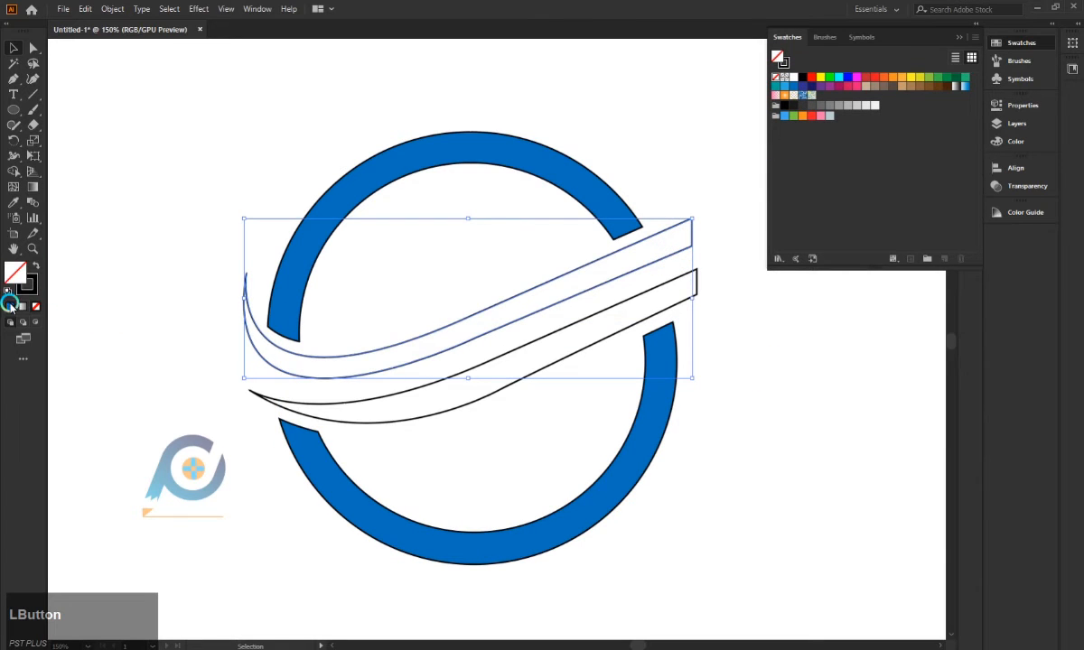
left_click(22, 308)
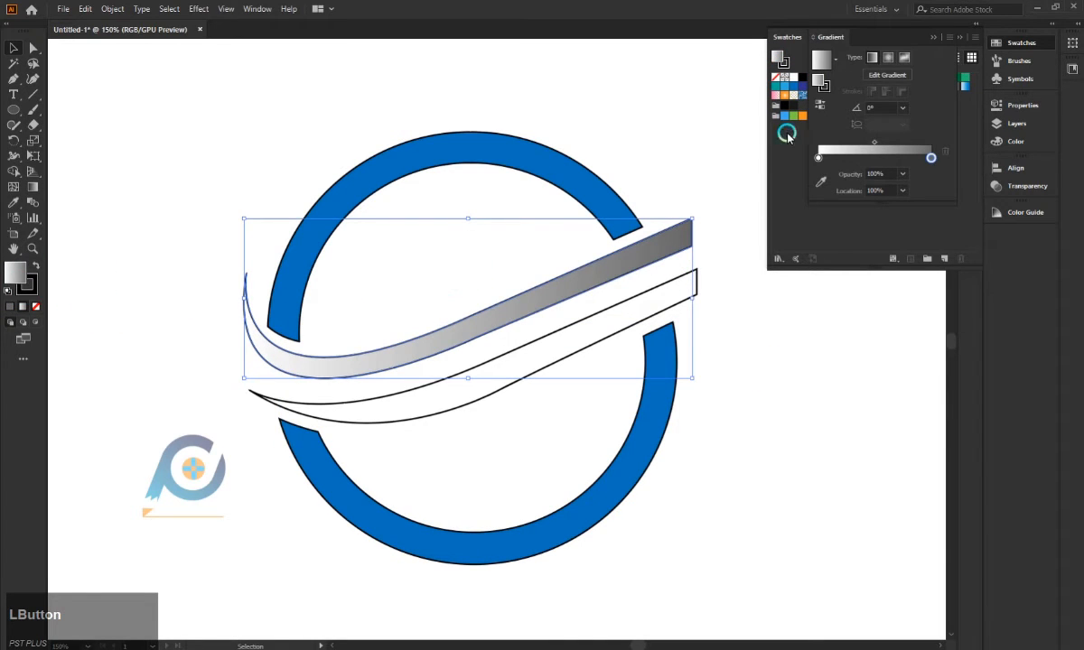
double_click(816, 156)
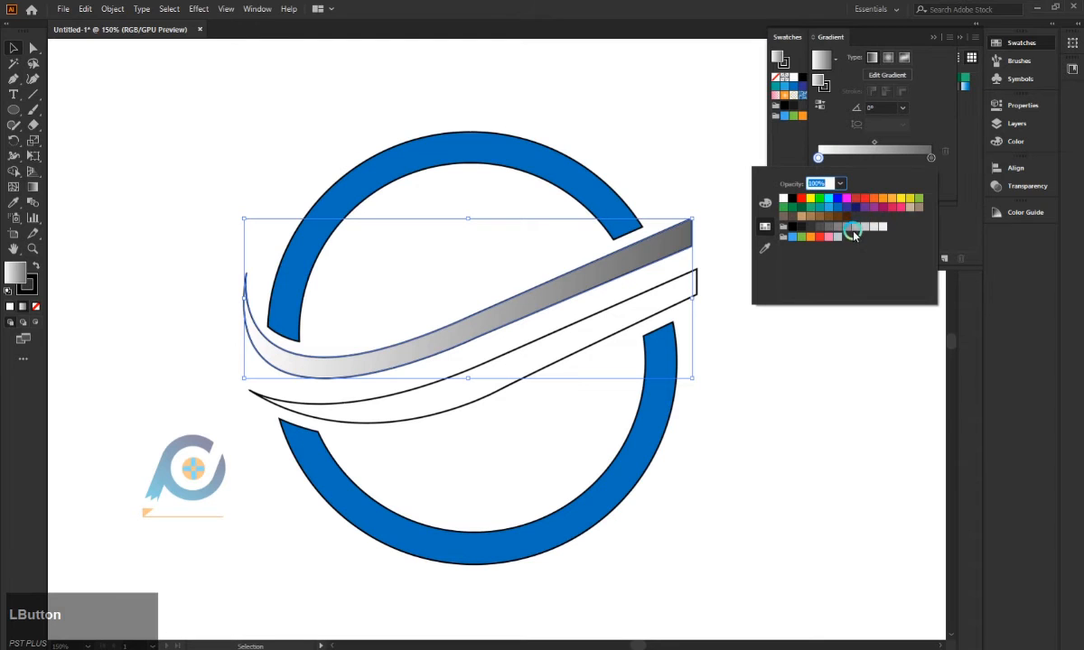
left_click(864, 233)
left_click(456, 80)
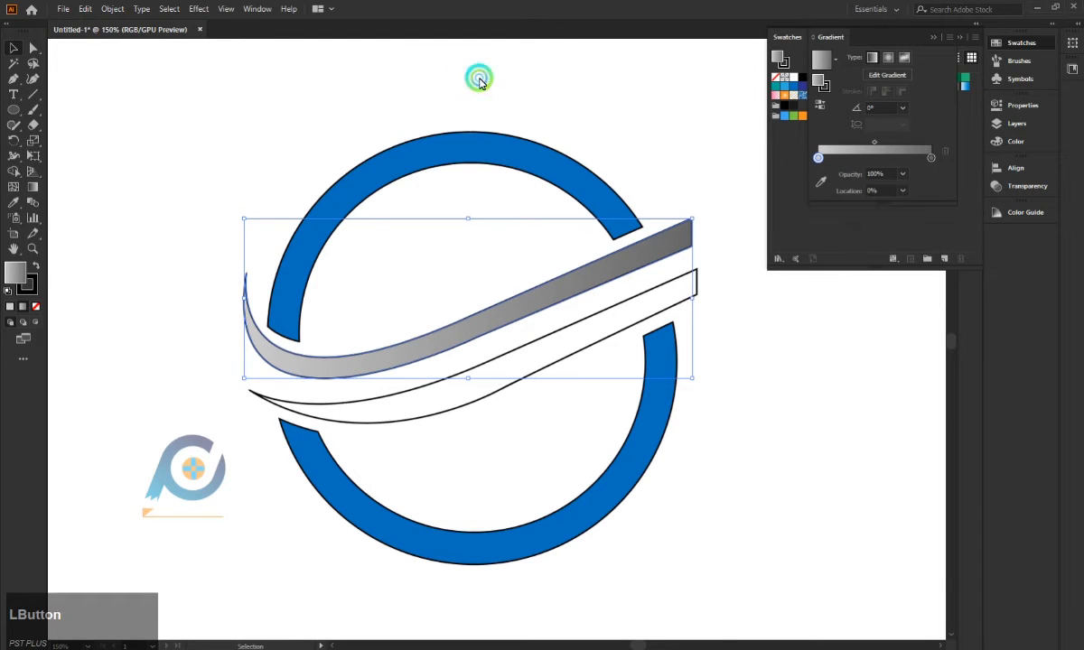
Copy the upper stripe's gray gradient onto the lower stripe with the Eyedropper tool.
left_click(562, 367)
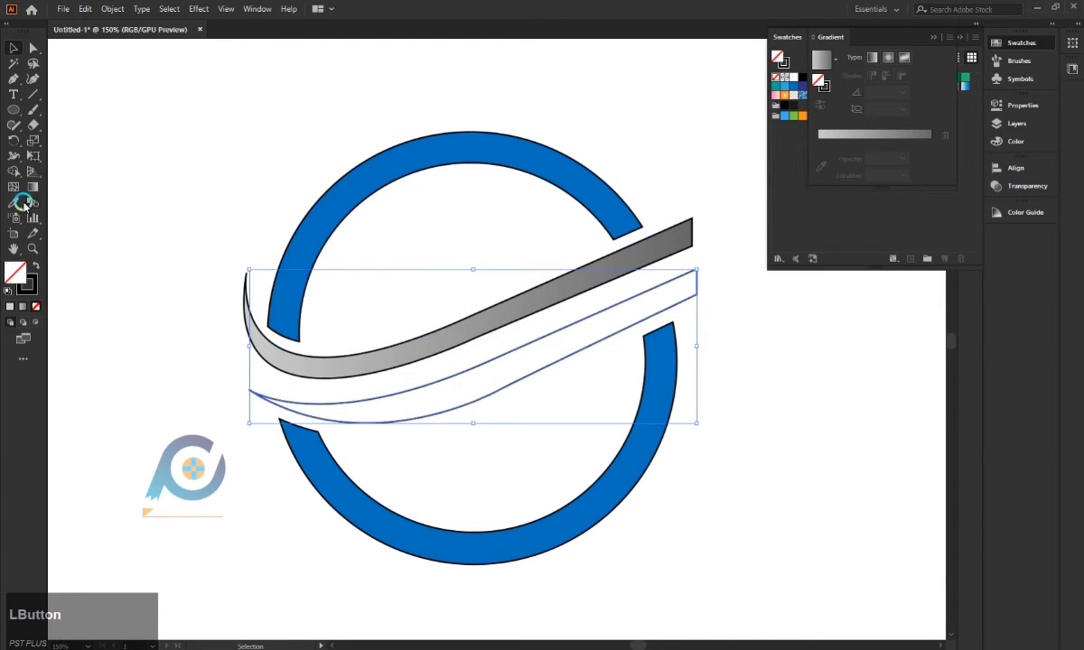
left_click(20, 197)
left_click(481, 355)
left_click(13, 47)
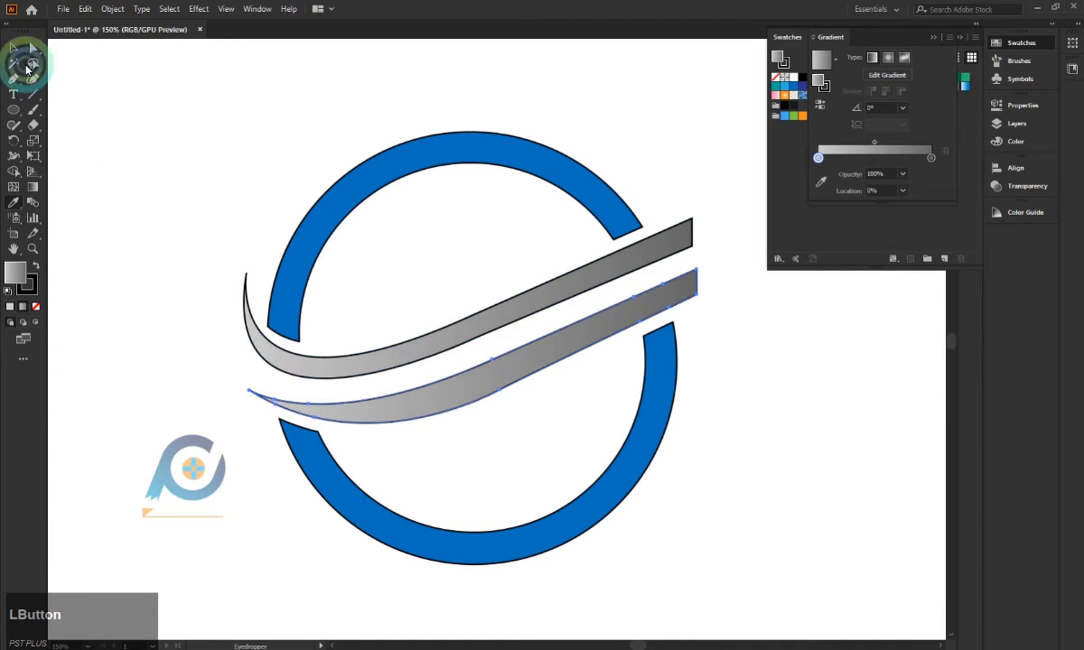
Select the whole logo and remove the black stroke from all its shapes.
scroll(216, 293, "down", 2)
scroll(210, 275, "up", 2)
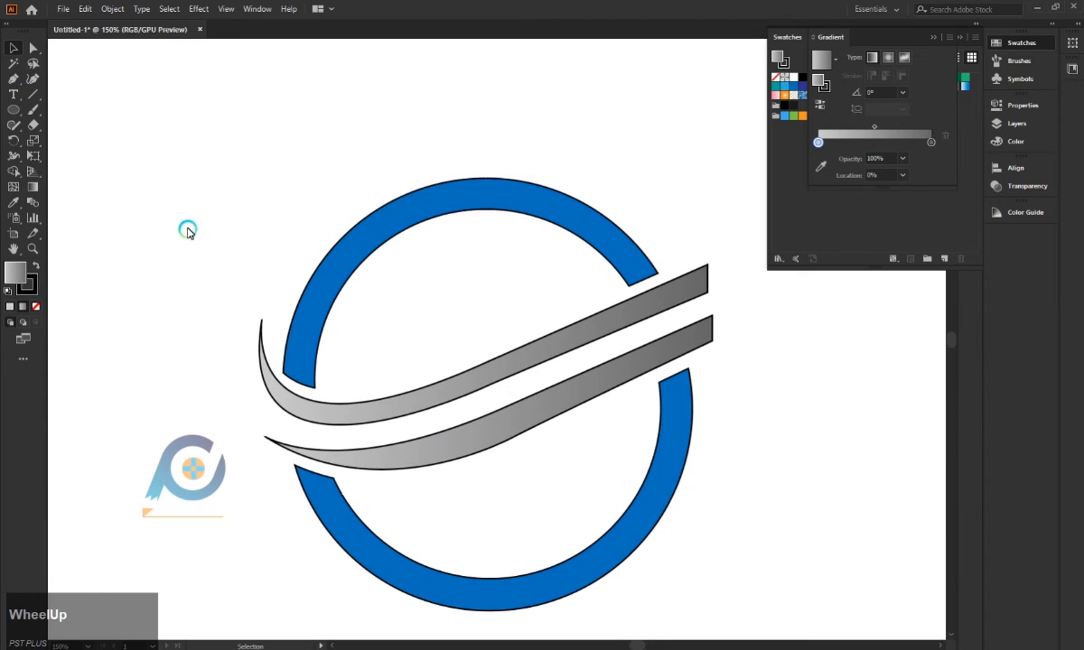
left_click_drag(201, 226, 558, 440)
left_click(121, 243)
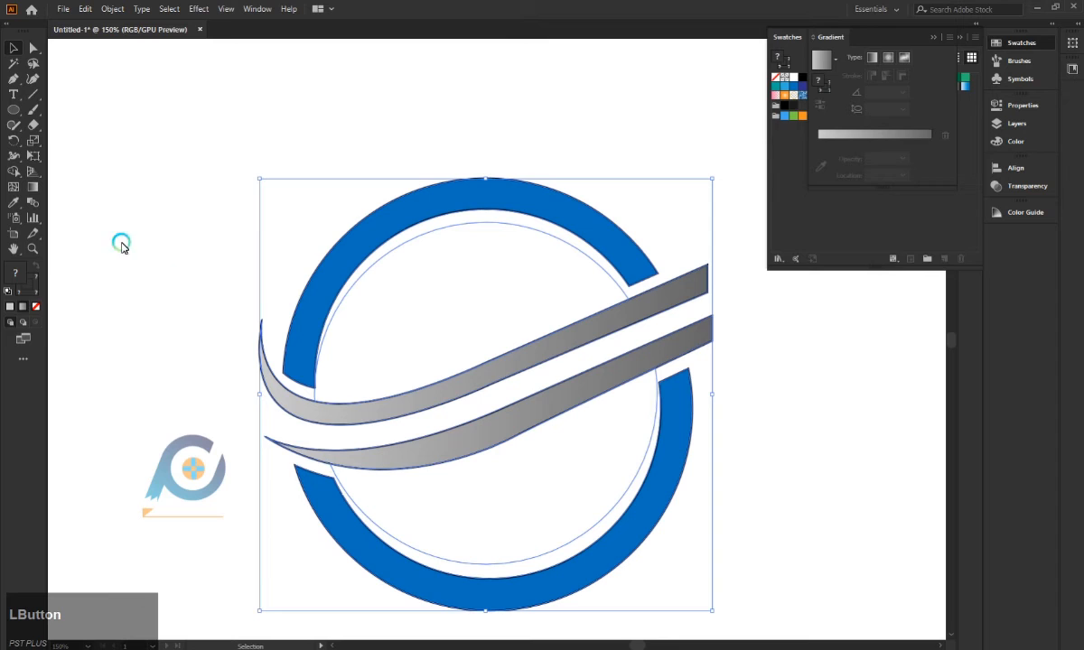
left_click(36, 306)
left_click(235, 255)
scroll(235, 259, "down", 1)
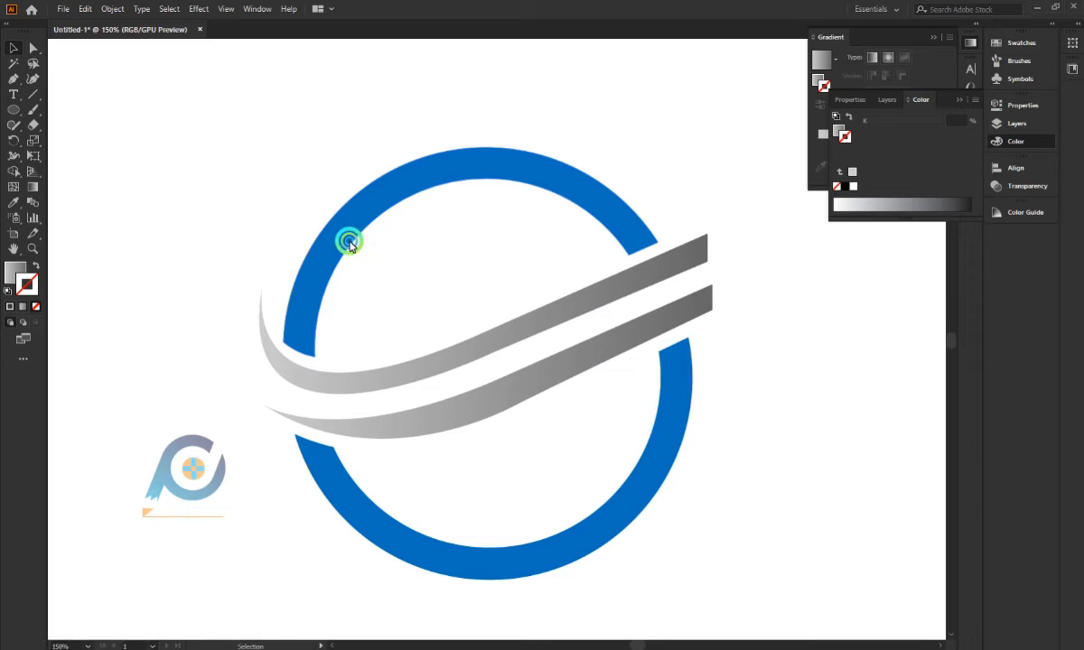
Shift the upper blue ring arc slightly to the right, keeping its height.
left_click_drag(349, 243, 383, 219)
left_click(241, 199)
left_click(282, 193)
left_click(321, 181)
left_click(298, 170)
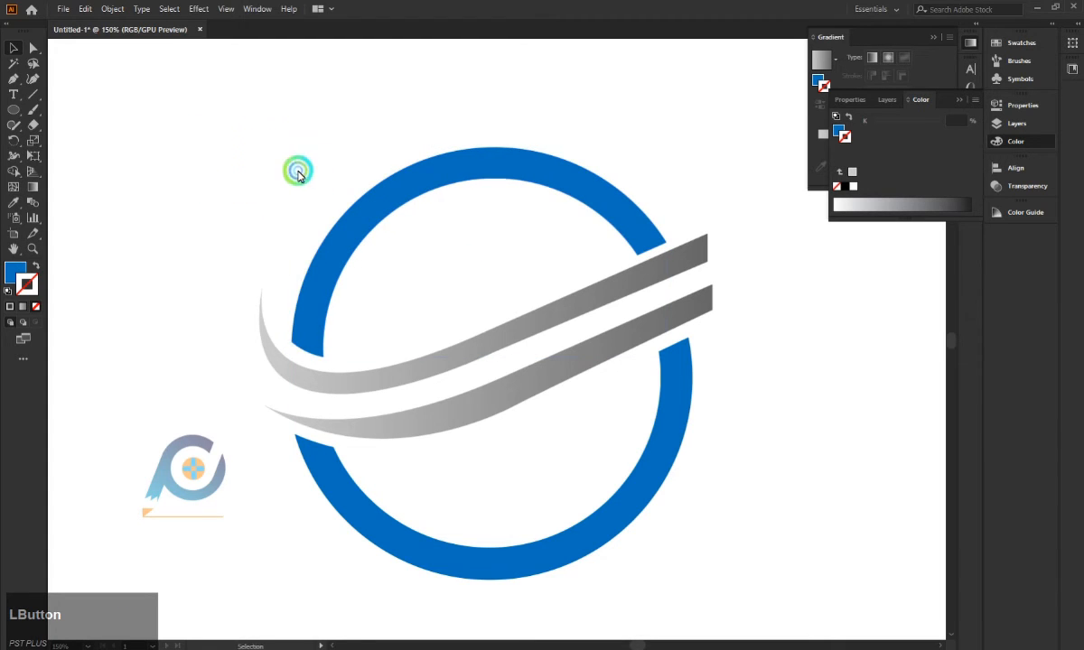
Copy the whole logo and, in Photoshop, open the contents of the Your Logo smart object in the glass window mockup.
left_click(194, 131)
left_click_drag(217, 126, 775, 478)
key("ctrl+c")
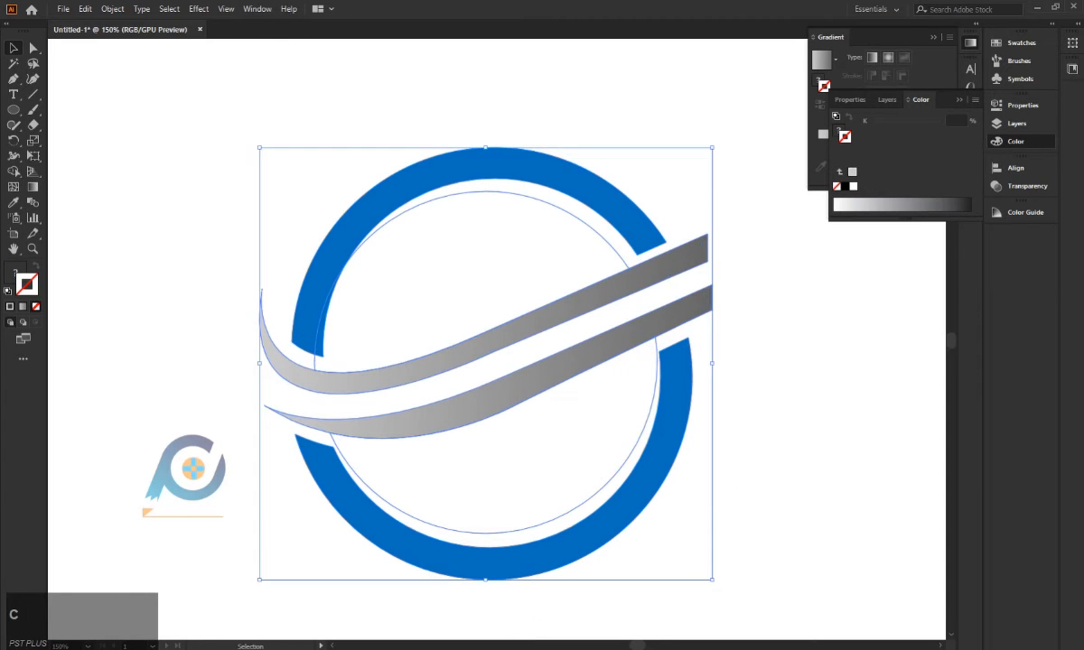
left_click(520, 435)
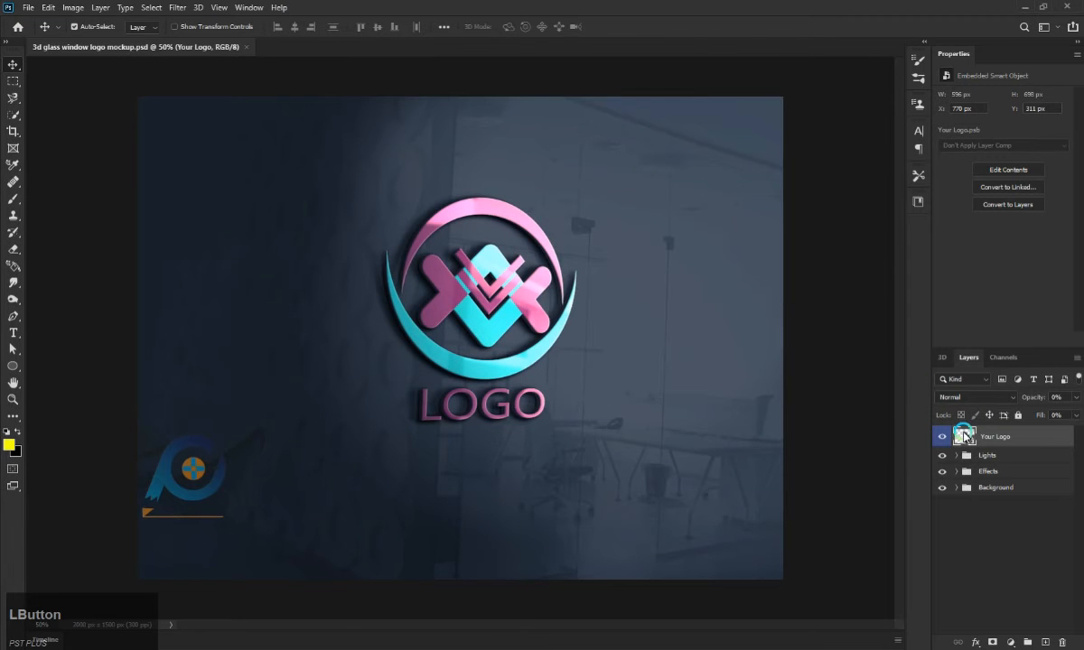
double_click(960, 439)
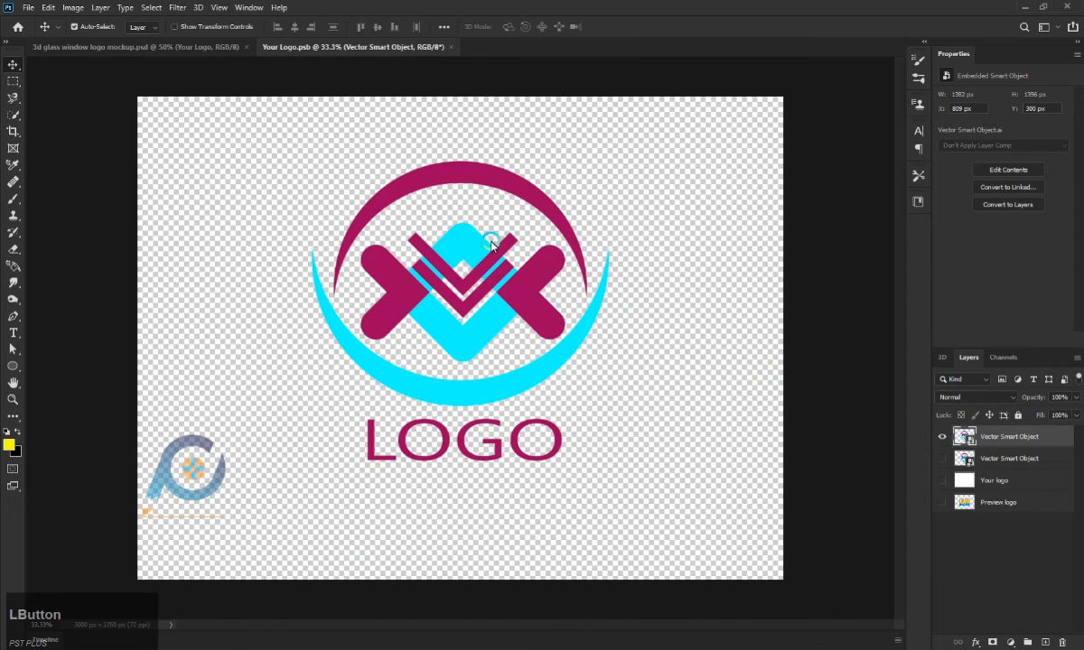
Hide the existing sample logo layer and paste the copied artwork as a Smart Object.
left_click(944, 438)
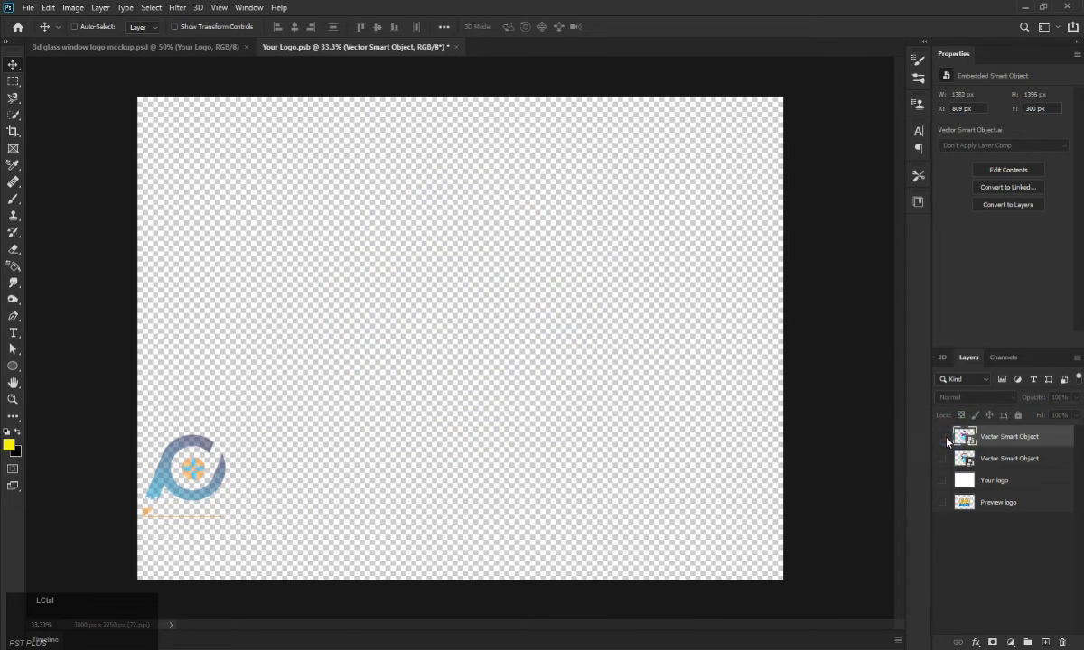
key("ctrl+v")
left_click(610, 193)
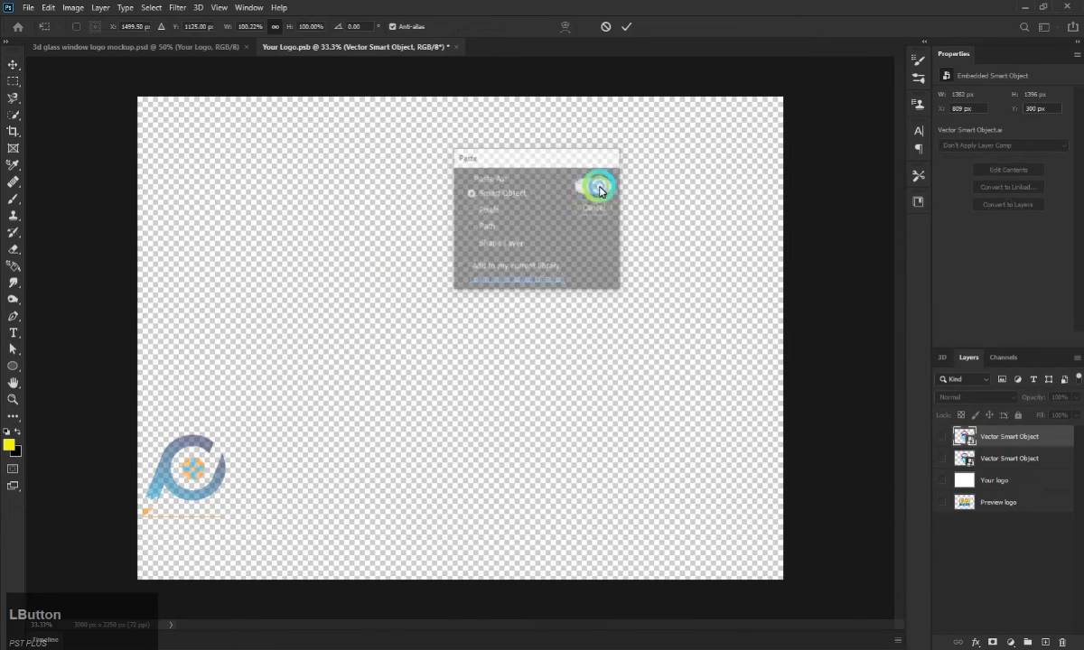
Scale the pasted logo to about 1382 by 1319 px, center it horizontally on the canvas, and apply the transform.
left_click_drag(499, 380, 648, 474)
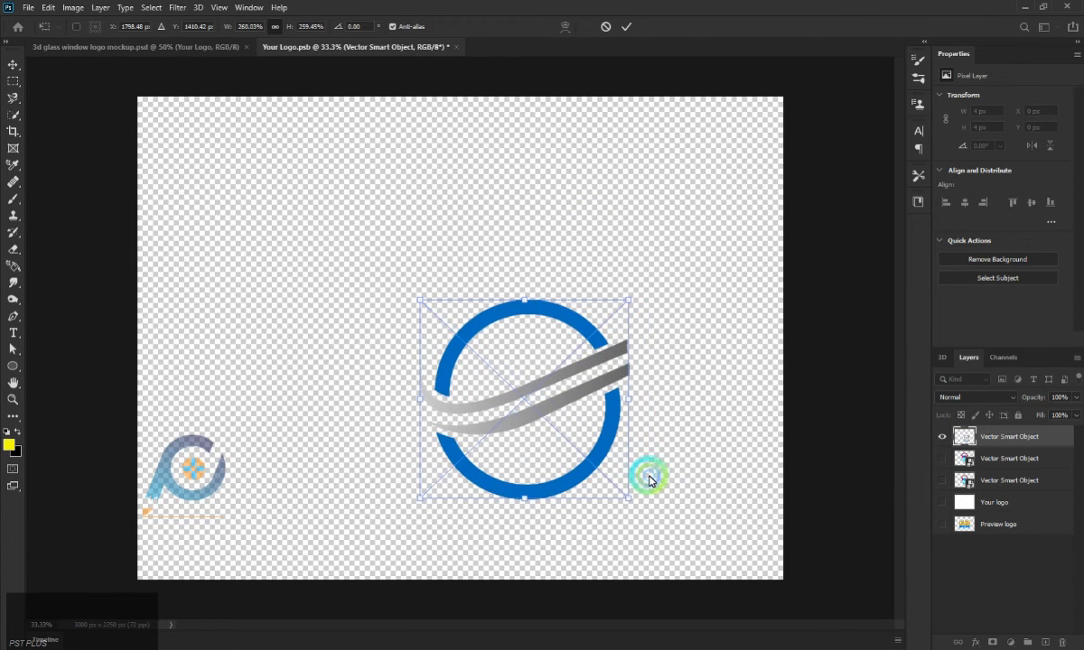
key("ctrl+z")
left_click_drag(501, 375, 726, 576)
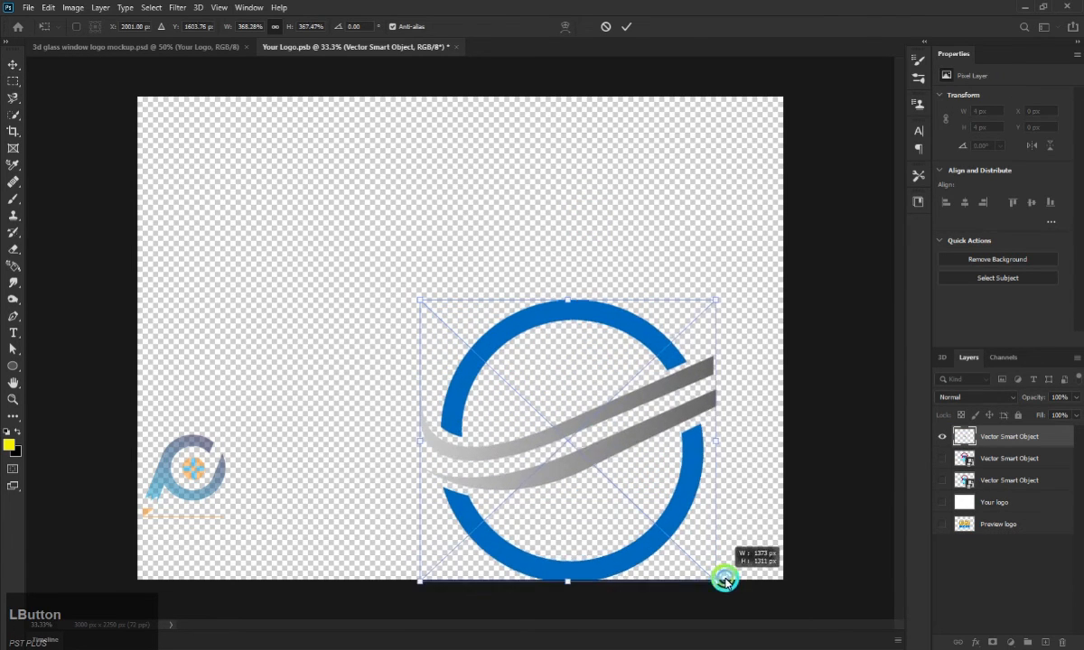
left_click_drag(606, 440, 497, 323)
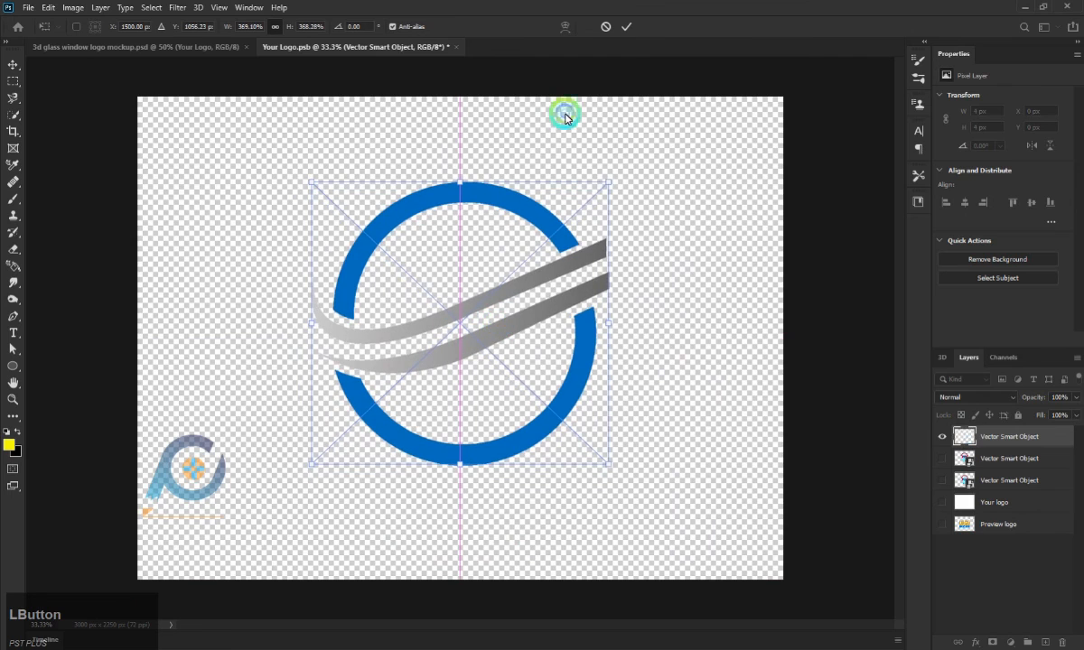
left_click(625, 27)
Save the Your Logo smart object and view the updated logo in the glass window mockup.
left_click(306, 74)
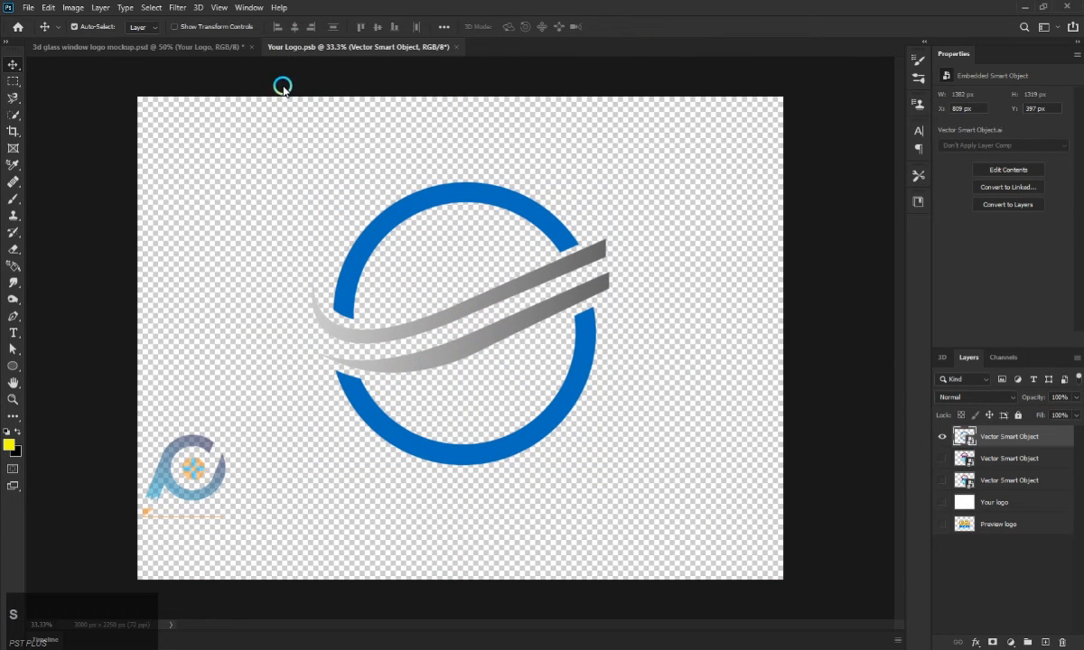
left_click(226, 47)
left_click(497, 400)
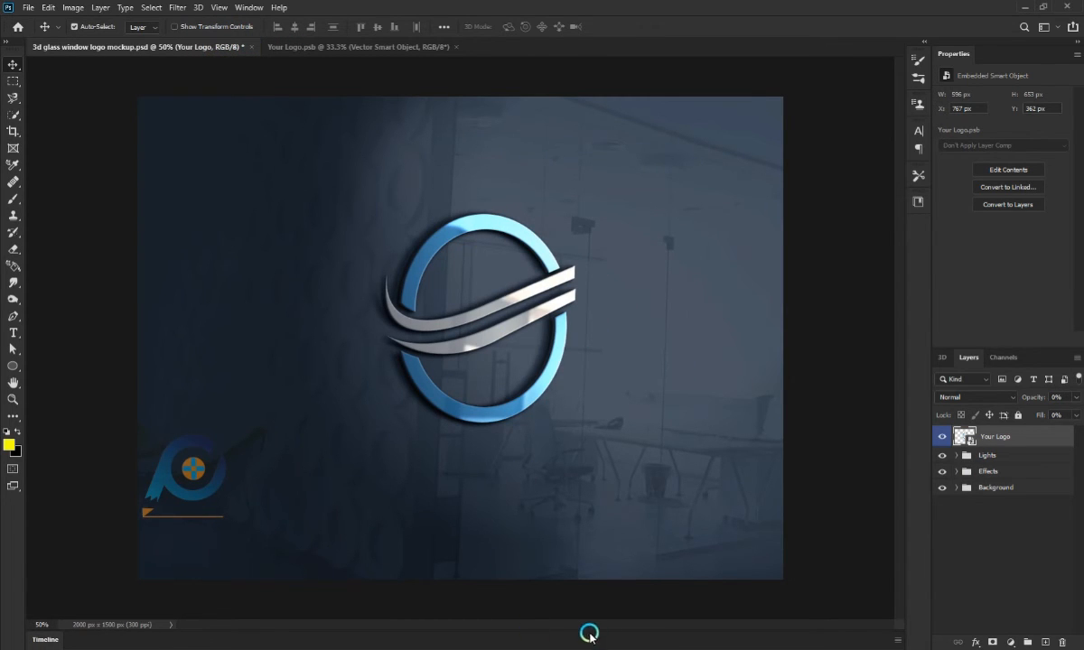
Return to the logo artwork in Illustrator and collapse the open gradient and color settings.
left_click(492, 643)
scroll(777, 350, "down", 1)
left_click(835, 323)
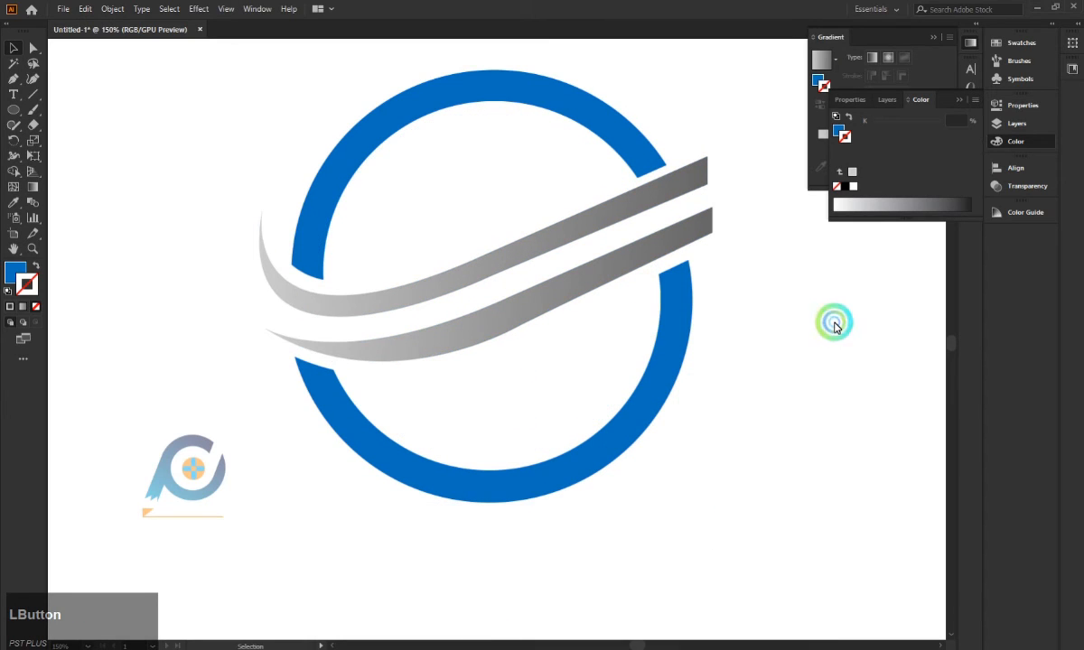
left_click(937, 38)
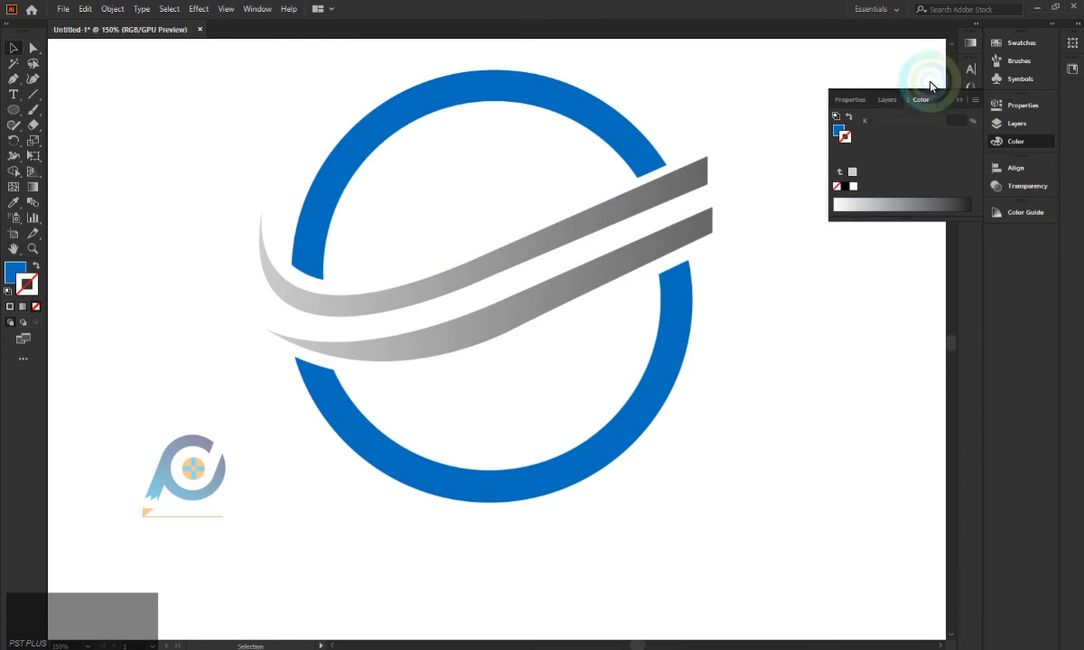
left_click(959, 99)
Move the whole logo to the upper middle of the artboard.
scroll(841, 193, "down", 2)
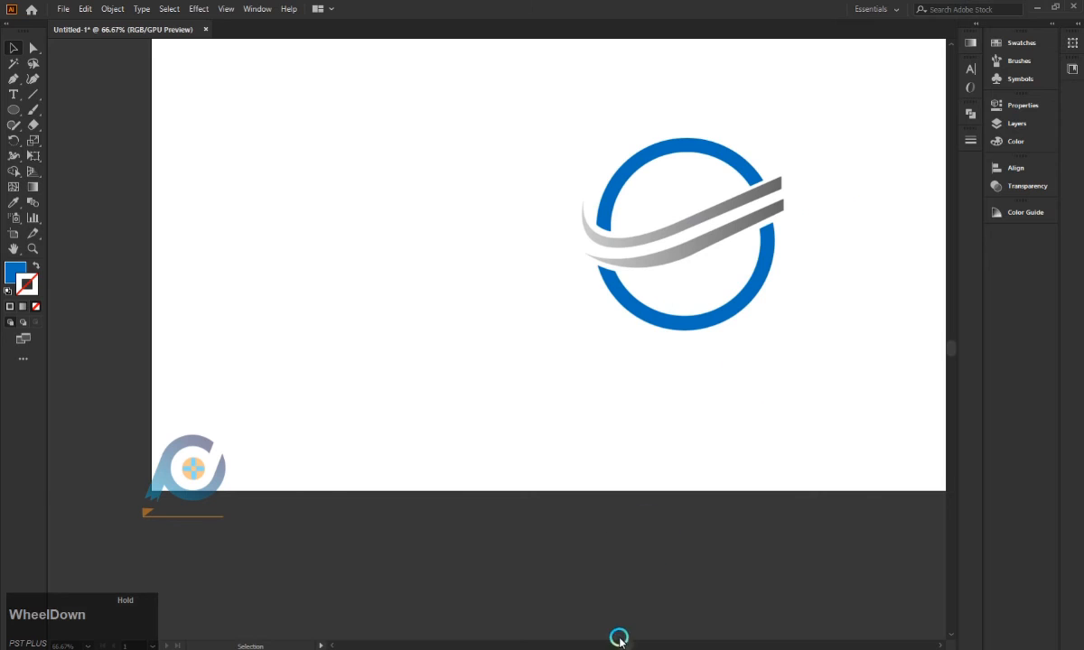
left_click_drag(620, 639, 638, 643)
left_click(458, 191)
scroll(561, 297, "up", 3)
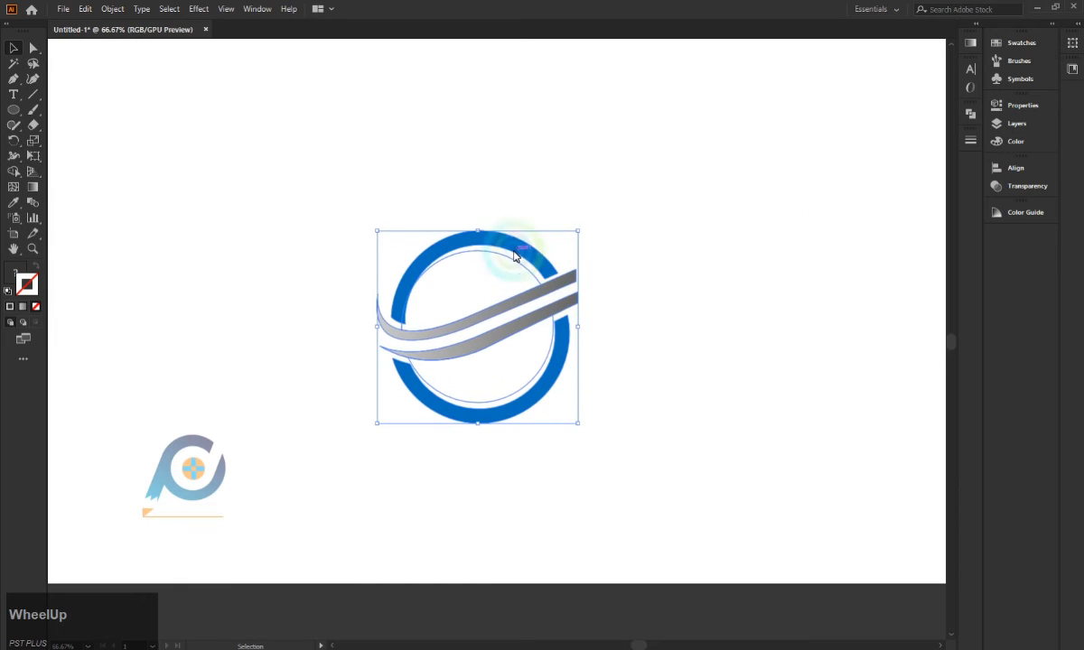
left_click_drag(515, 252, 496, 101)
left_click(607, 44)
scroll(704, 366, "up", 2)
scroll(677, 347, "down", 1)
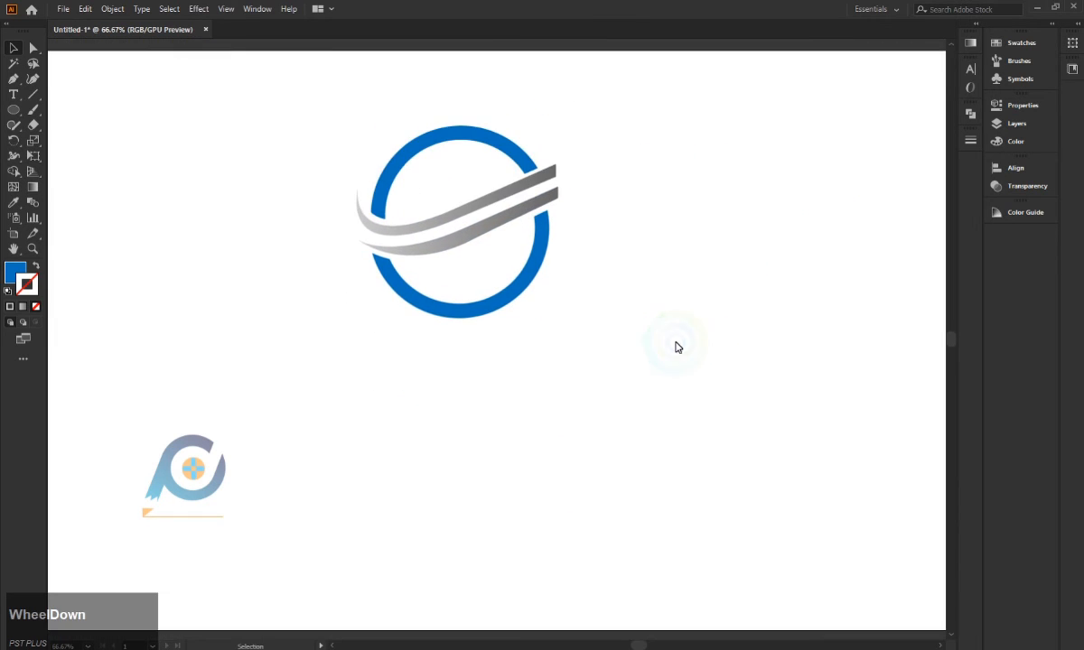
Enlarge the whole logo proportionally and recenter it in the upper part of the artboard, leaving space beneath it.
left_click(517, 305)
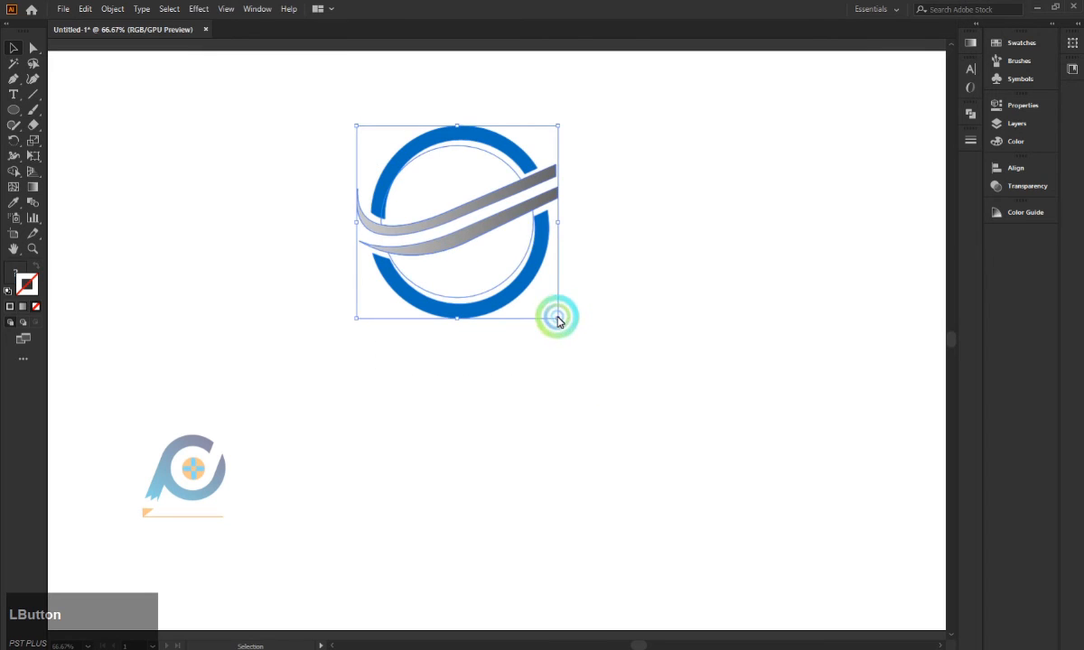
left_click_drag(558, 316, 703, 457)
left_click_drag(652, 414, 596, 397)
left_click(738, 290)
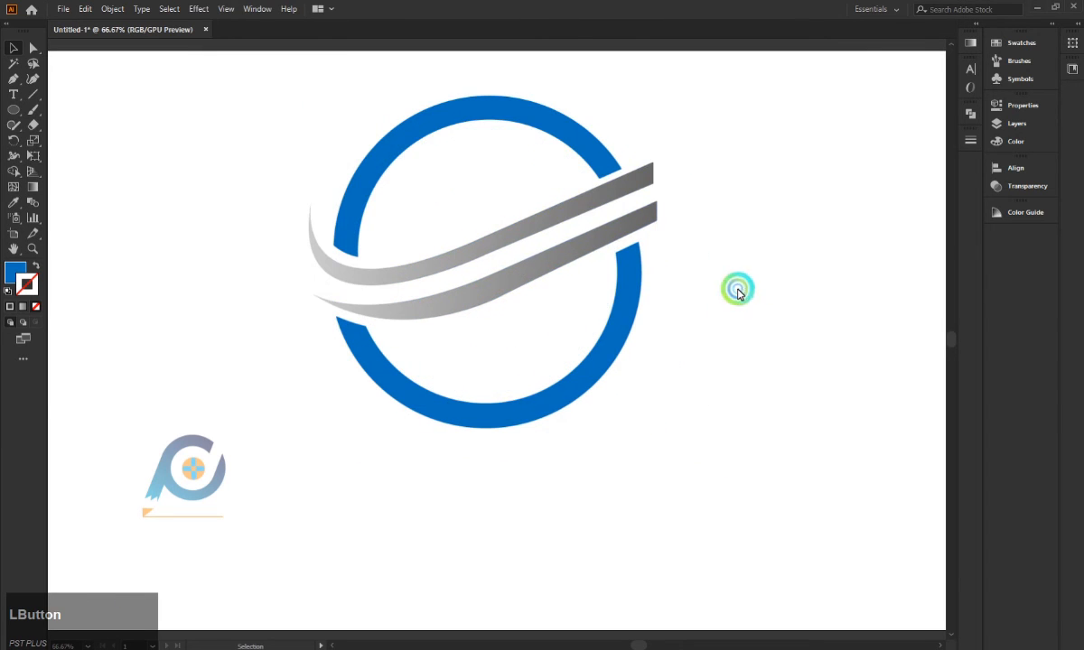
Add the point text "SMART LOGO" below the ring.
left_click(14, 94)
left_click(385, 533)
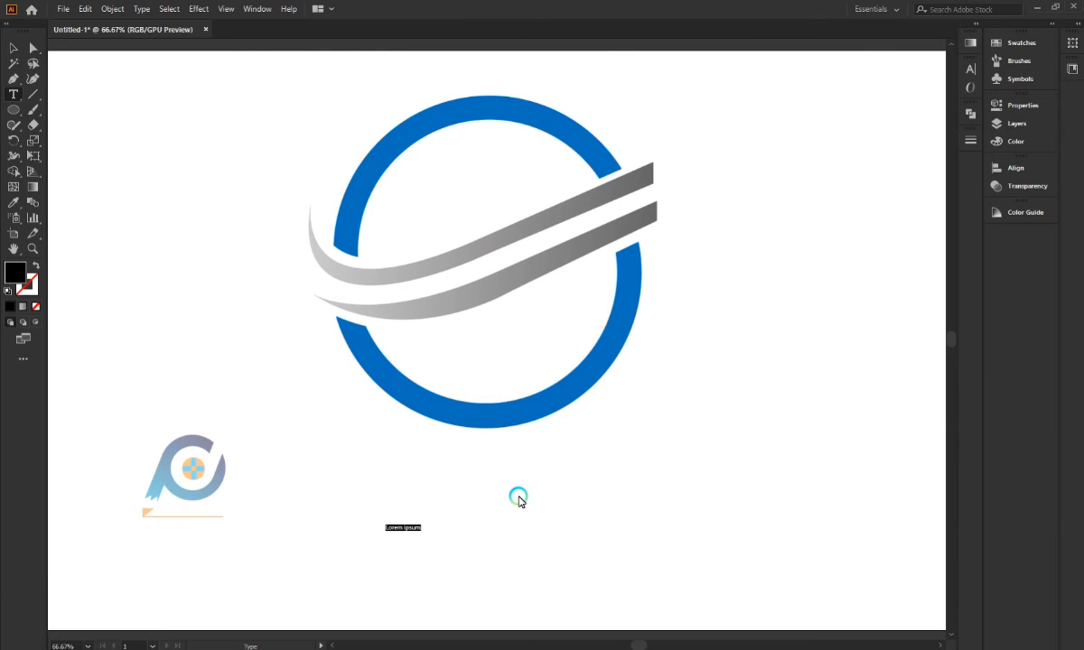
type("SMART LOGO")
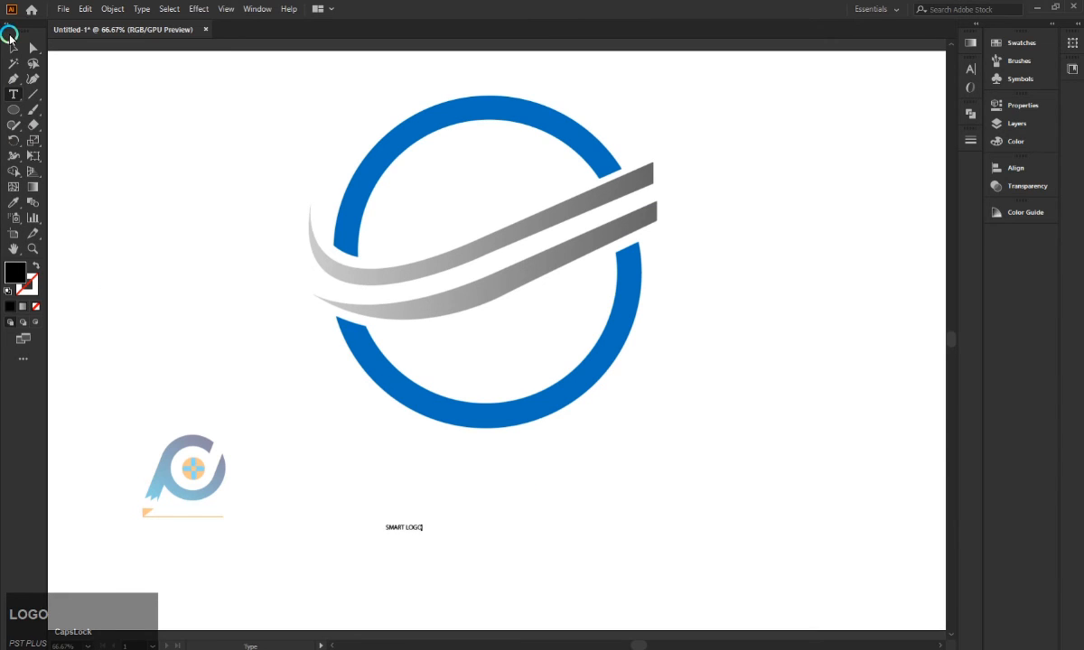
left_click(11, 41)
Scale the SMART LOGO text to about the width of the ring and center it beneath the logo.
left_click_drag(416, 525, 526, 491)
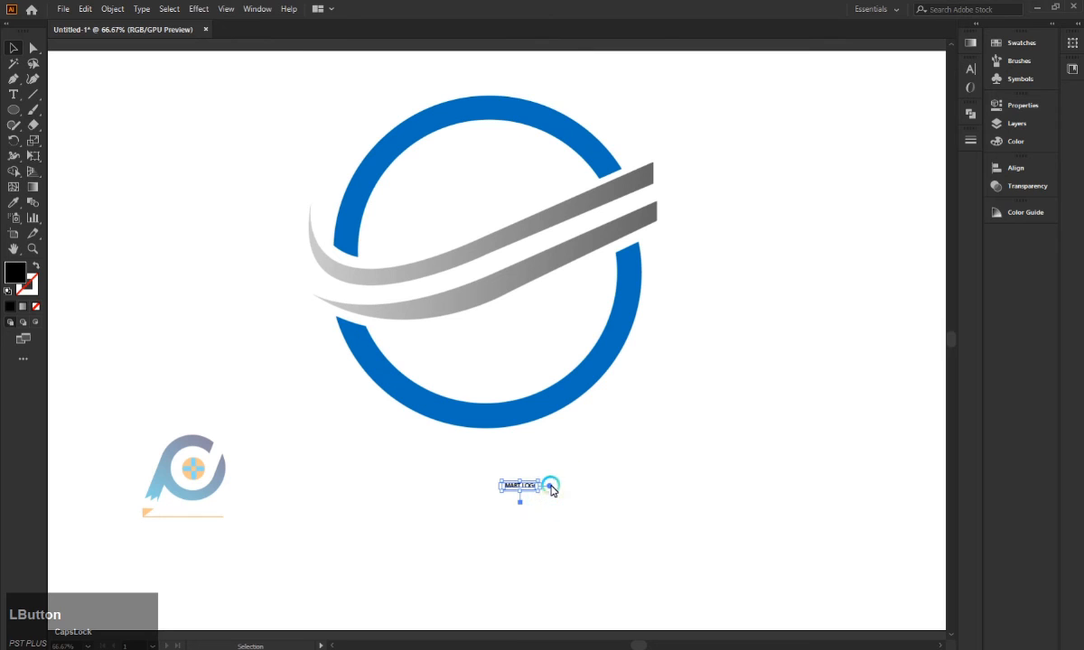
left_click_drag(539, 492, 689, 558)
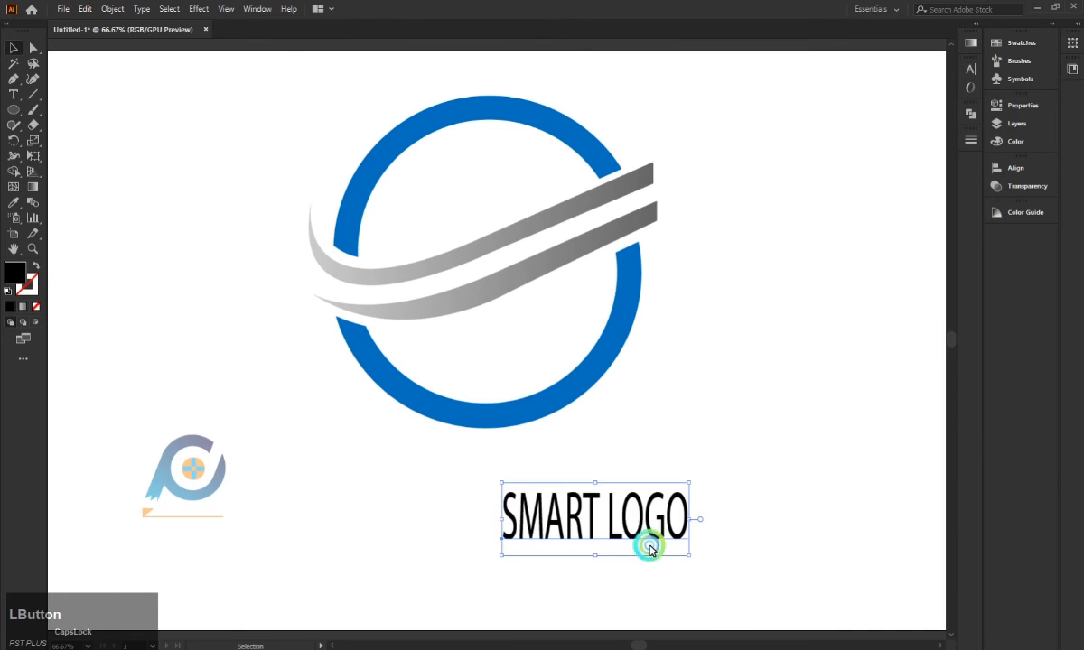
left_click_drag(636, 527, 538, 507)
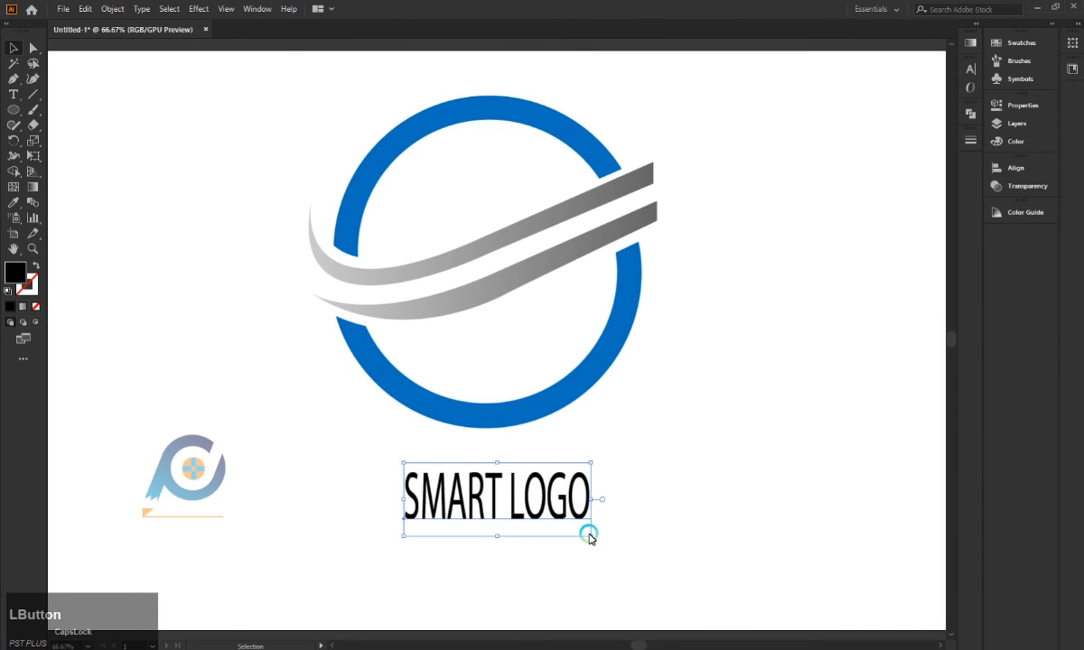
left_click_drag(589, 537, 599, 497)
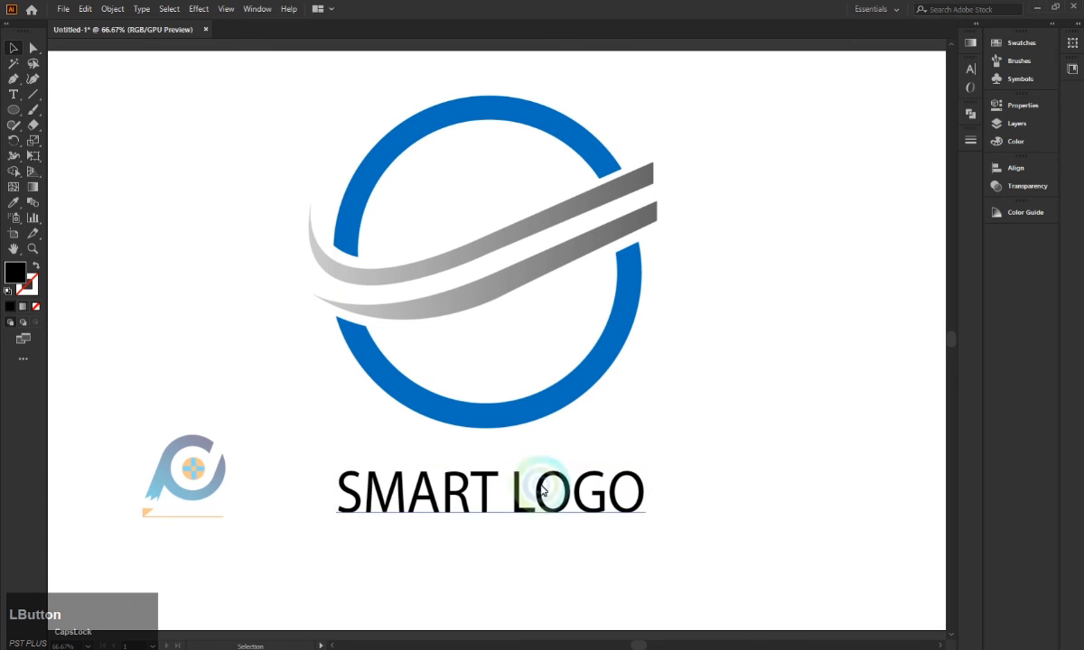
left_click_drag(532, 501, 542, 501)
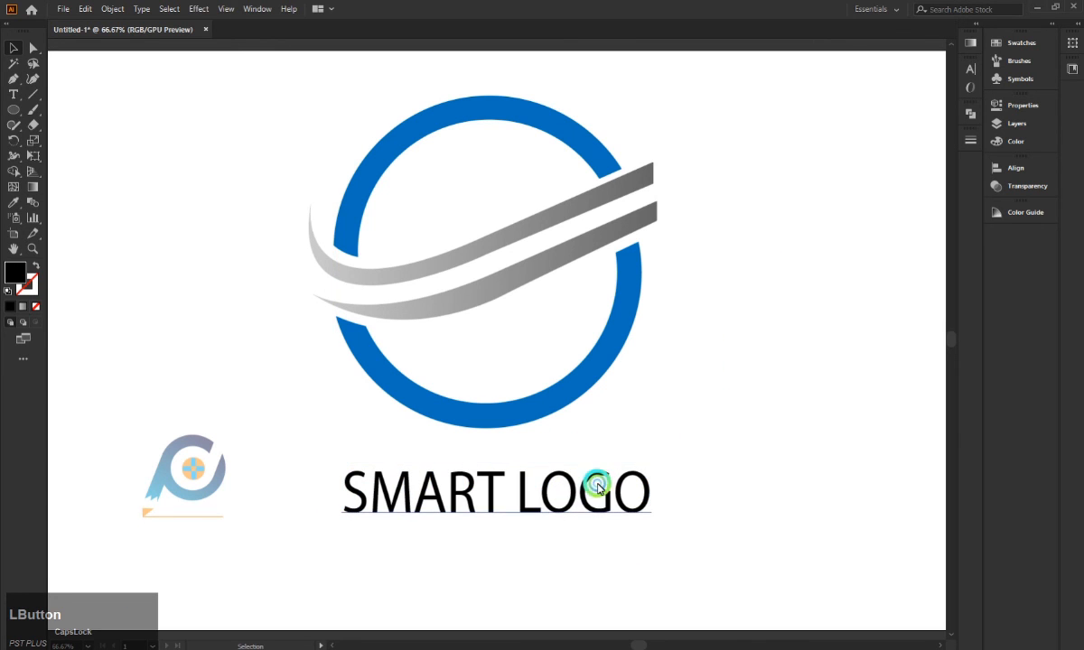
Fill the SMART LOGO text with the orange swatch.
left_click(998, 66)
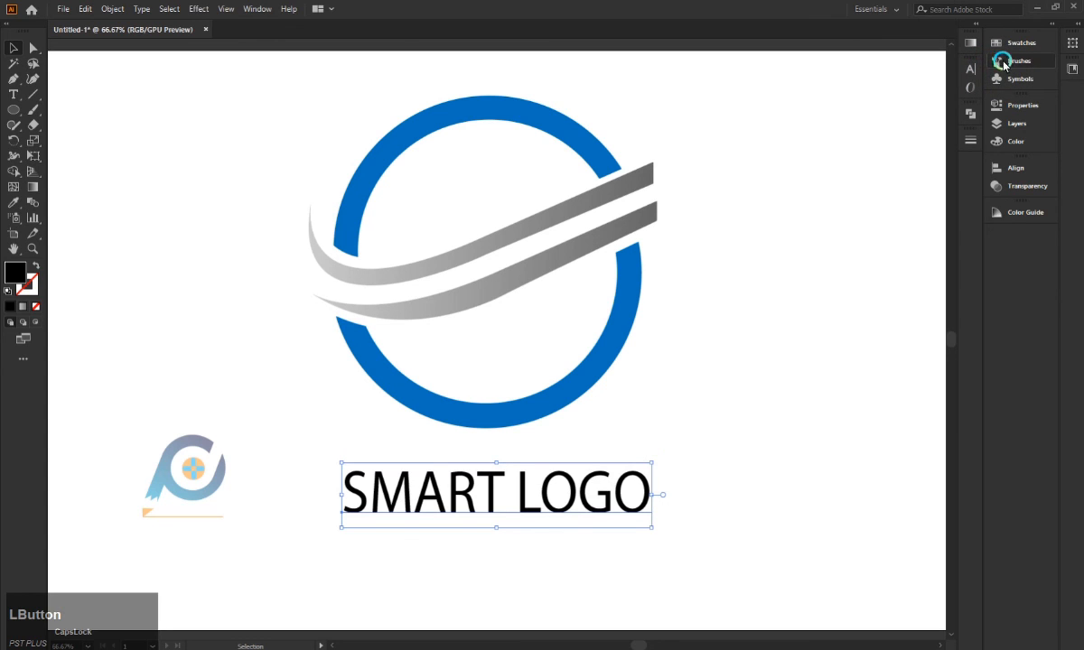
left_click(1001, 42)
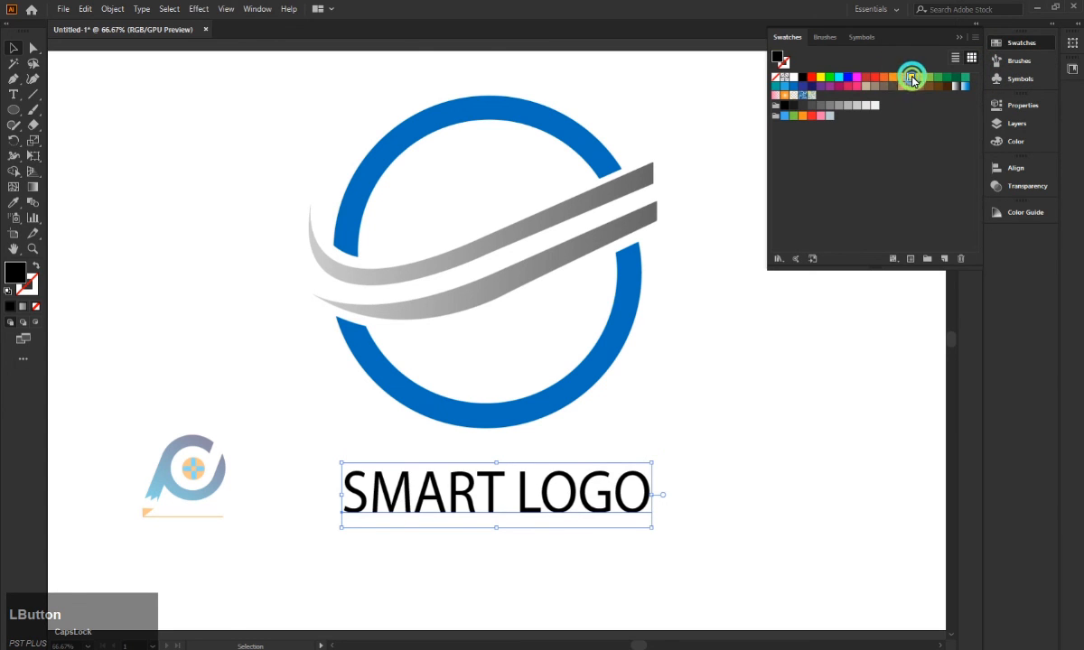
left_click(911, 78)
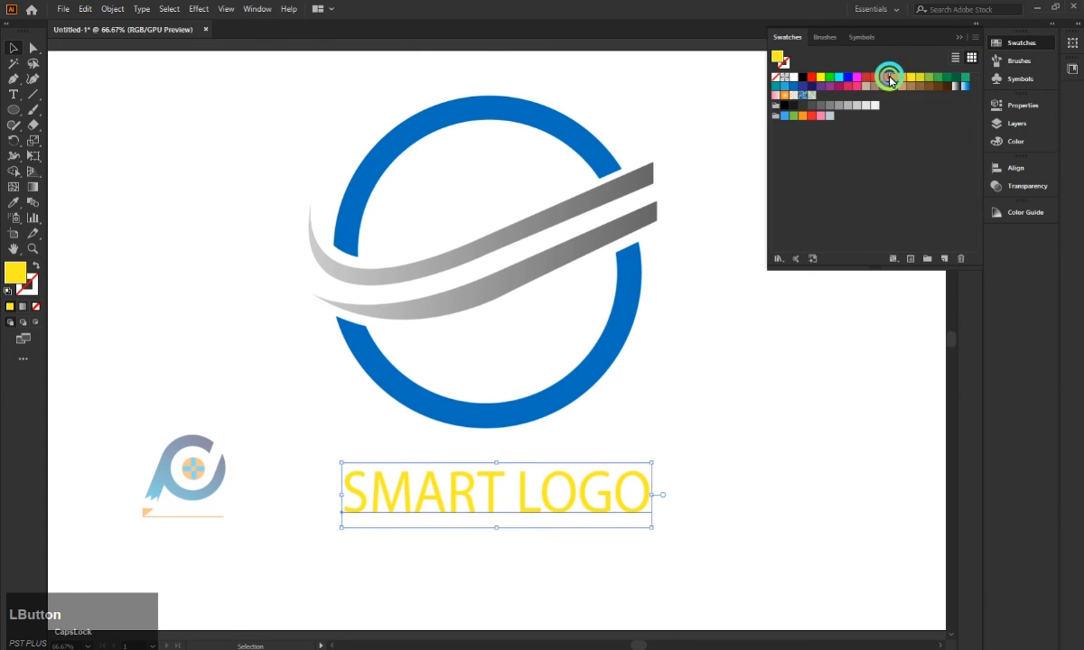
left_click(890, 79)
left_click(720, 403)
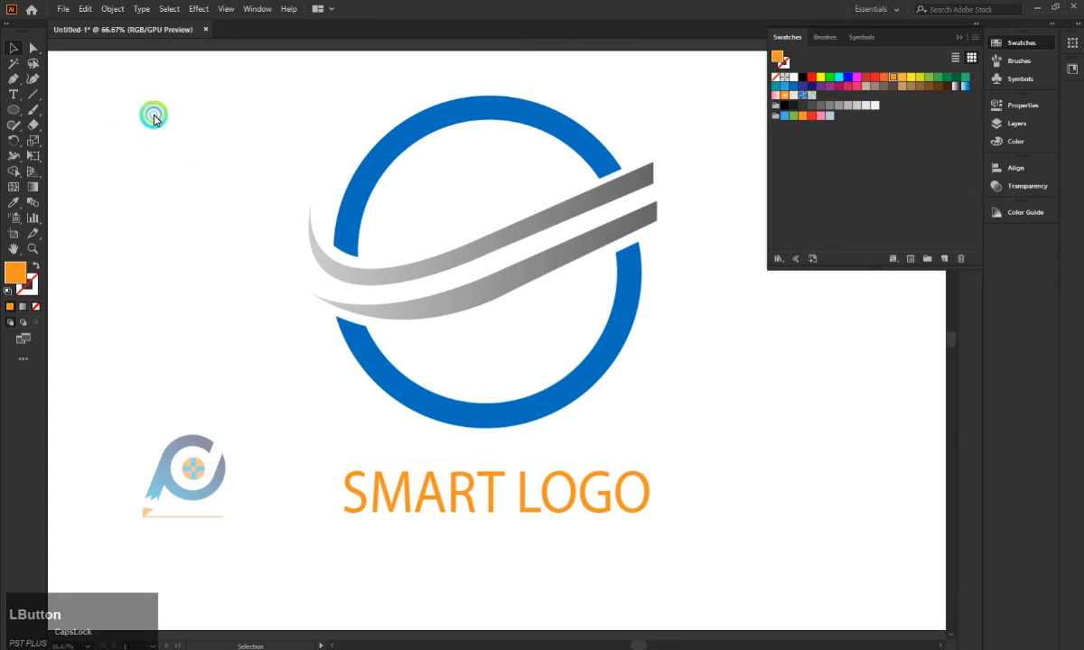
Set the SMART LOGO text's font to MS Pゴシック and move it up closer beneath the ring.
left_click_drag(154, 117, 682, 554)
left_click(624, 479)
left_click(564, 488)
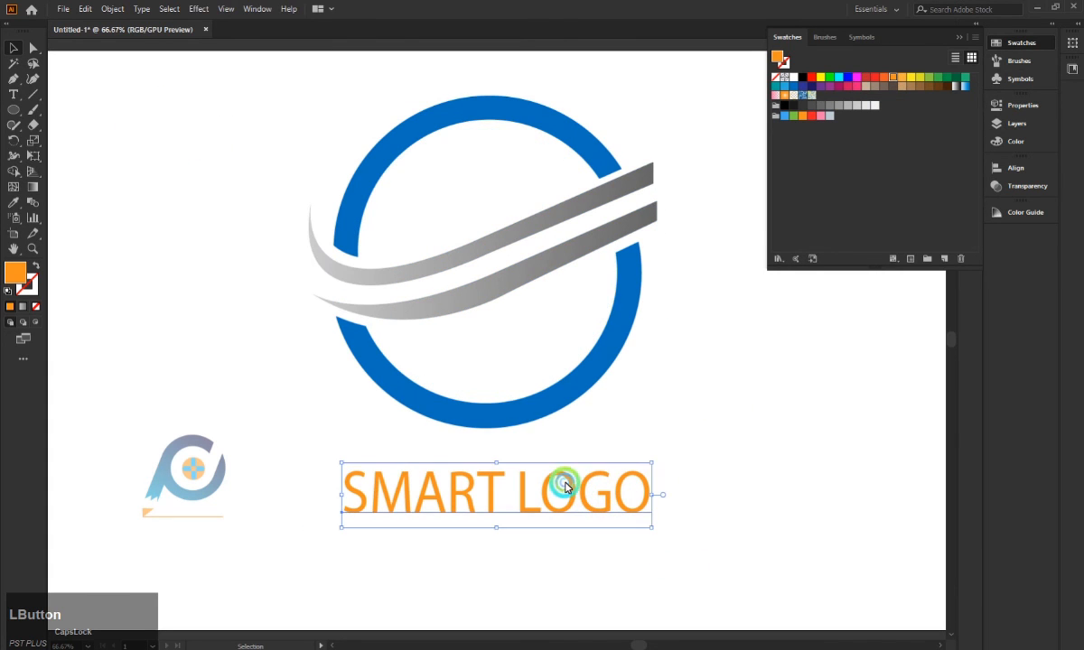
key("ctrl+t")
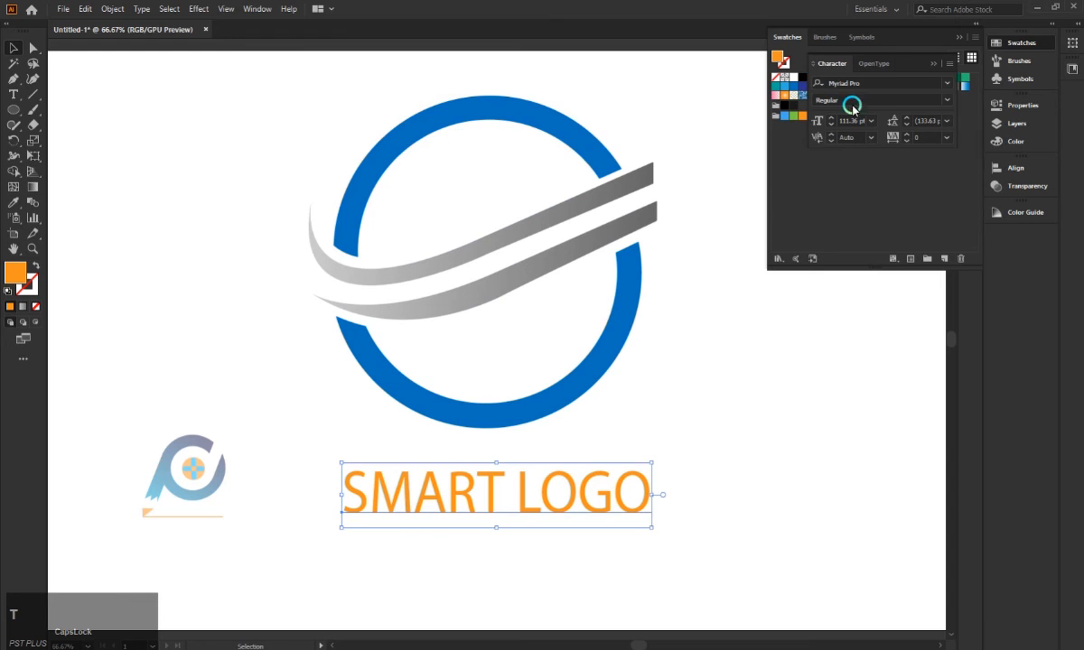
left_click(947, 83)
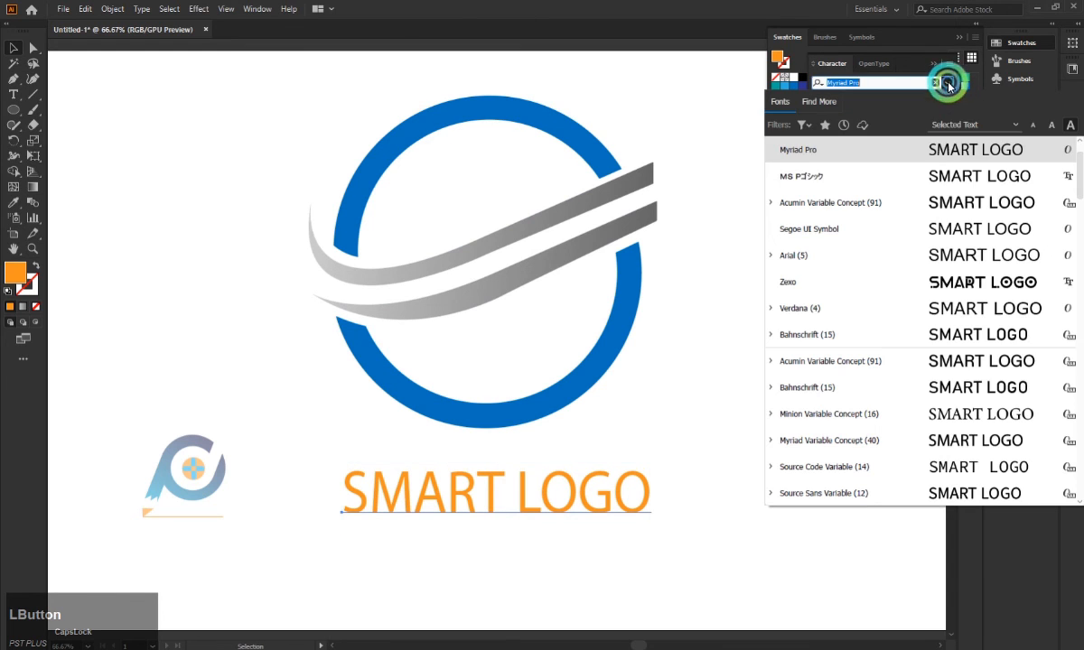
left_click(955, 176)
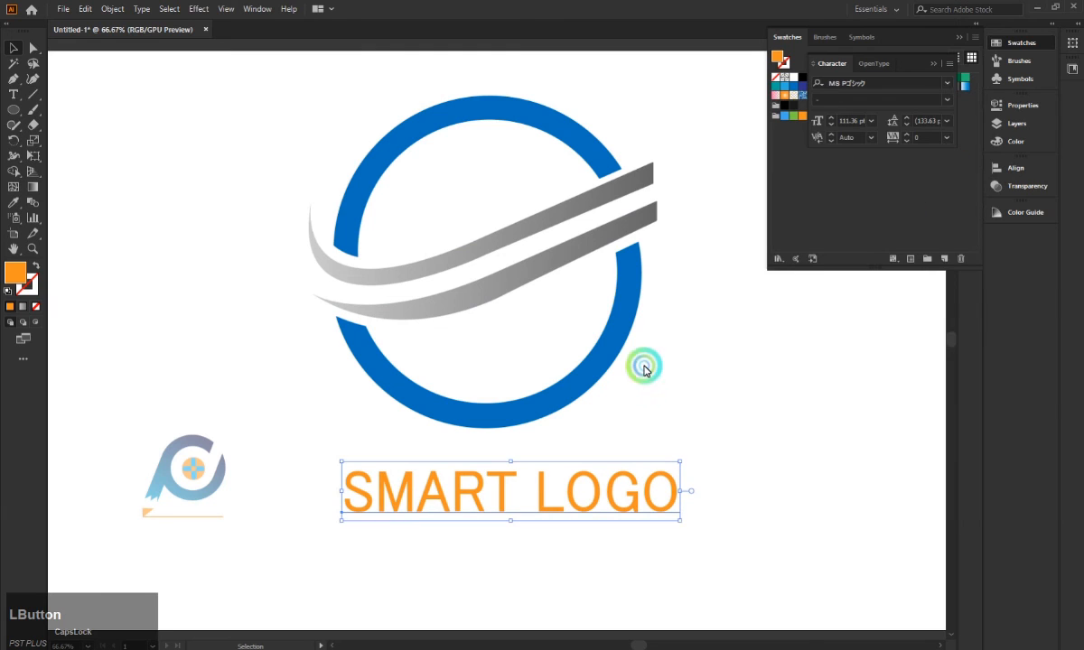
left_click(618, 437)
left_click_drag(601, 505, 568, 476)
Copy the logo together with its text and switch to the open Your Logo.psb document in Photoshop.
left_click_drag(230, 116, 637, 493)
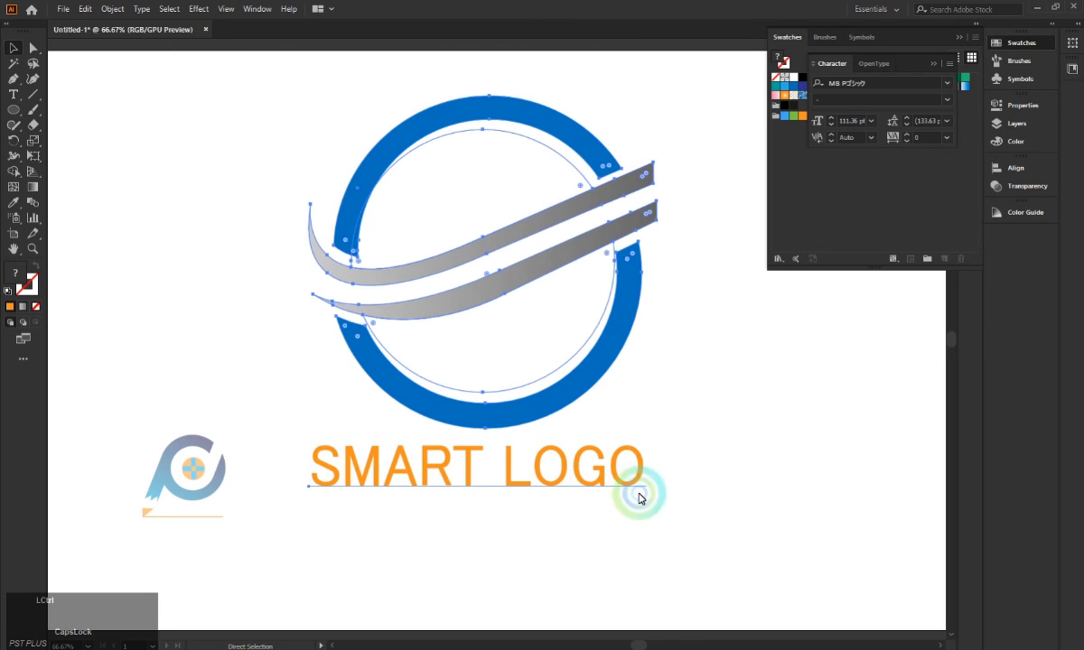
key("ctrl+c")
left_click(367, 68)
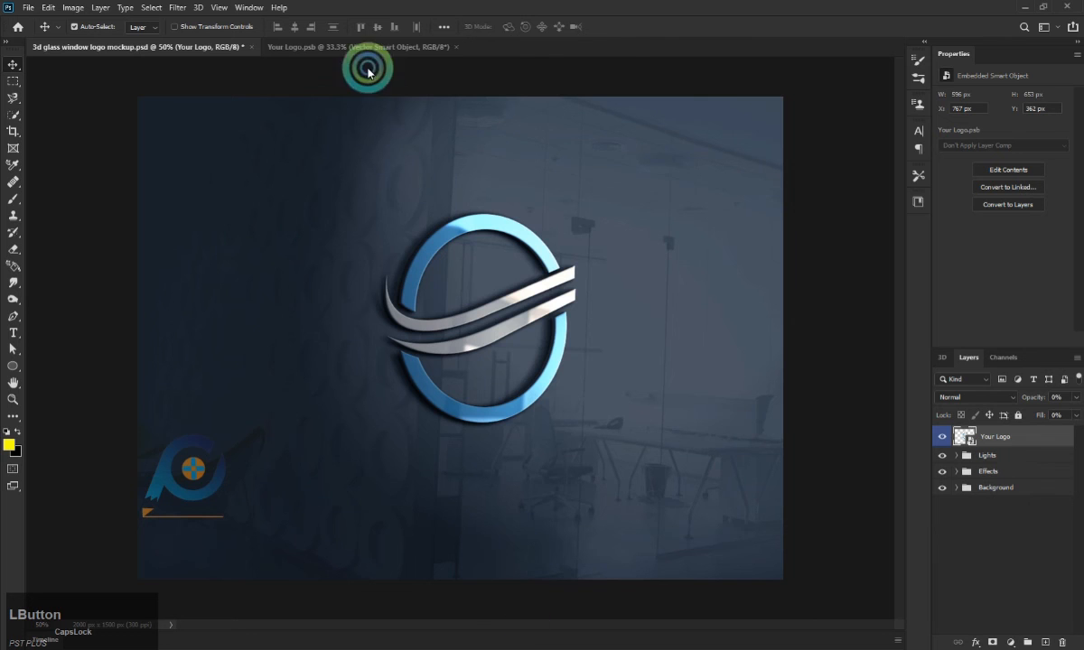
left_click(497, 145)
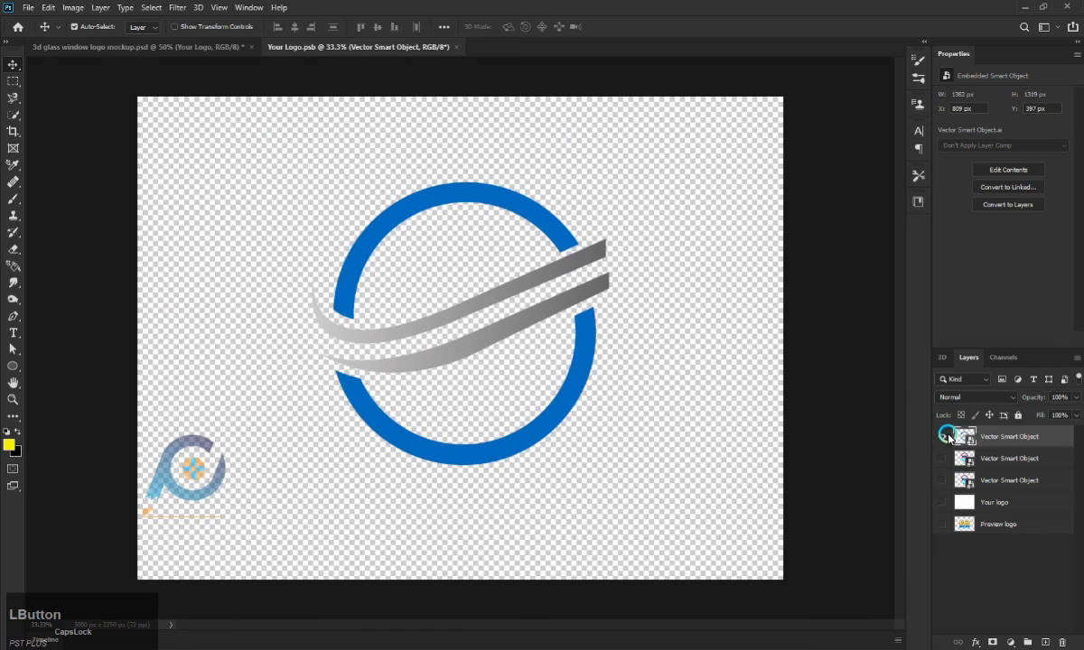
Hide the previously pasted logo layer and paste the logo with its text as a Smart Object.
left_click(944, 436)
key("ctrl+v")
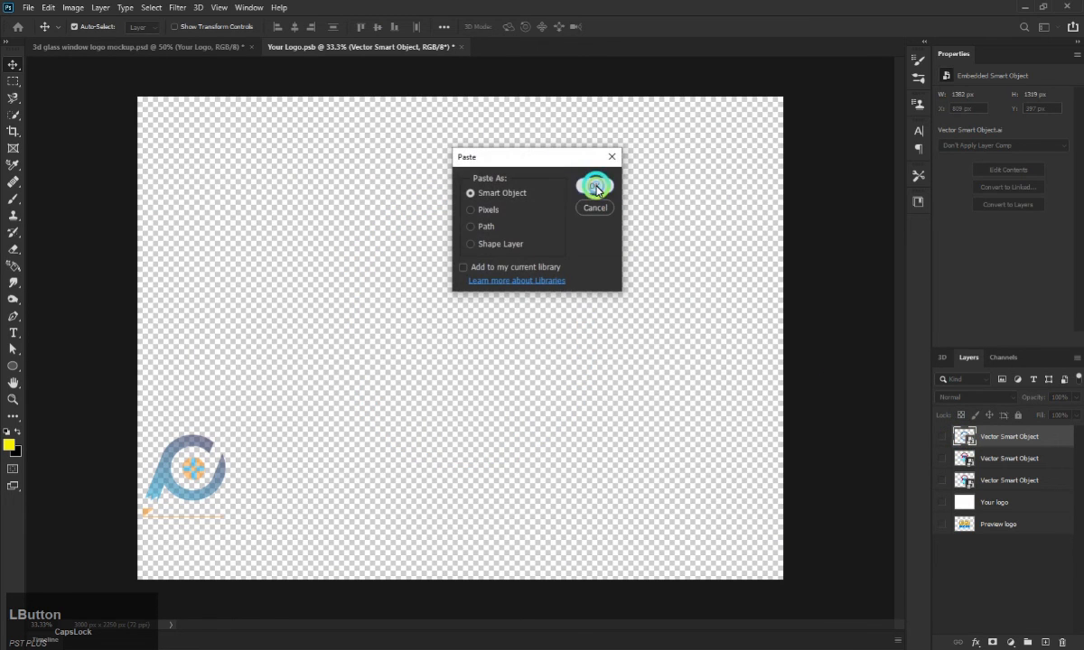
left_click(596, 187)
Scale the pasted logo and text to about 192%, center them horizontally on the canvas, and apply the transform.
left_click_drag(599, 329, 658, 502)
left_click_drag(576, 450, 486, 329)
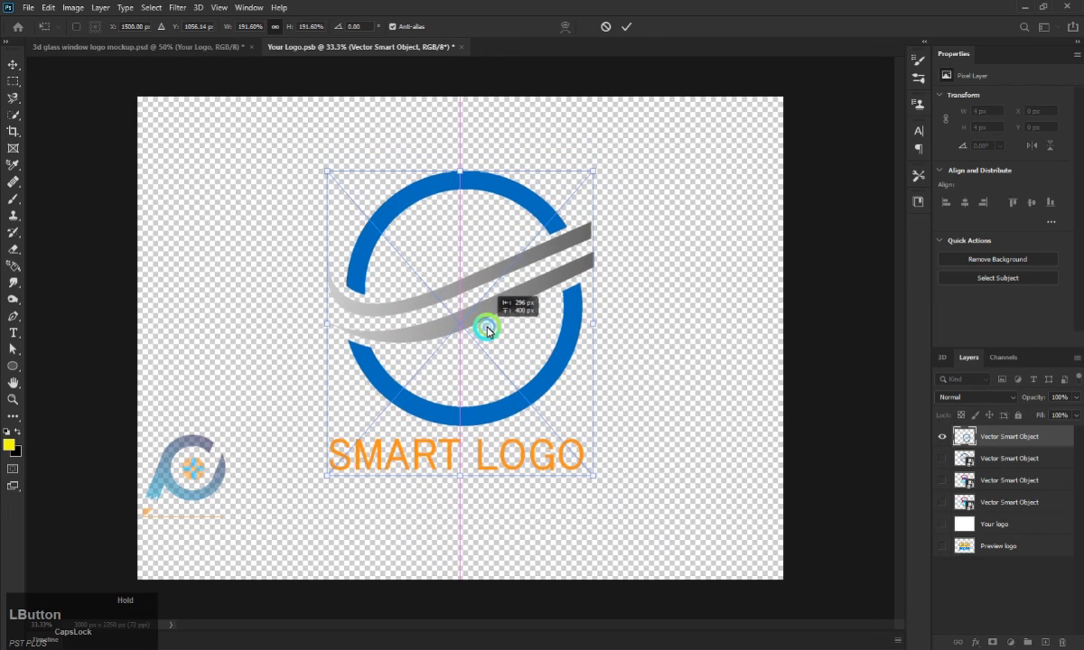
left_click(626, 26)
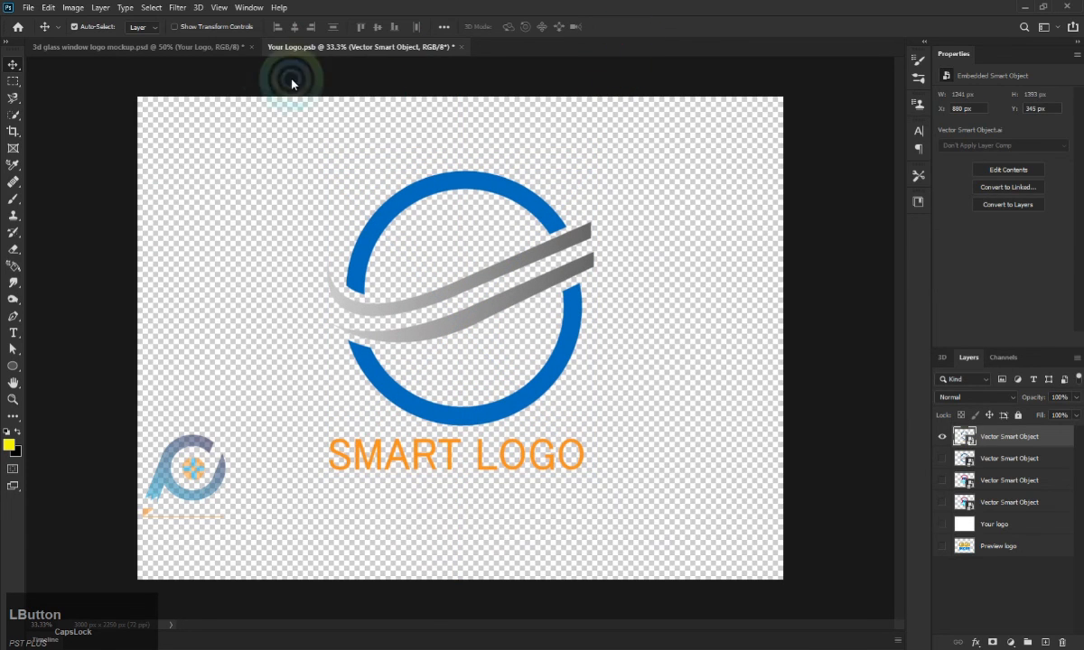
Save the Your Logo smart object and view the logo with its text in the glass window mockup.
left_click(471, 161, "ctrl")
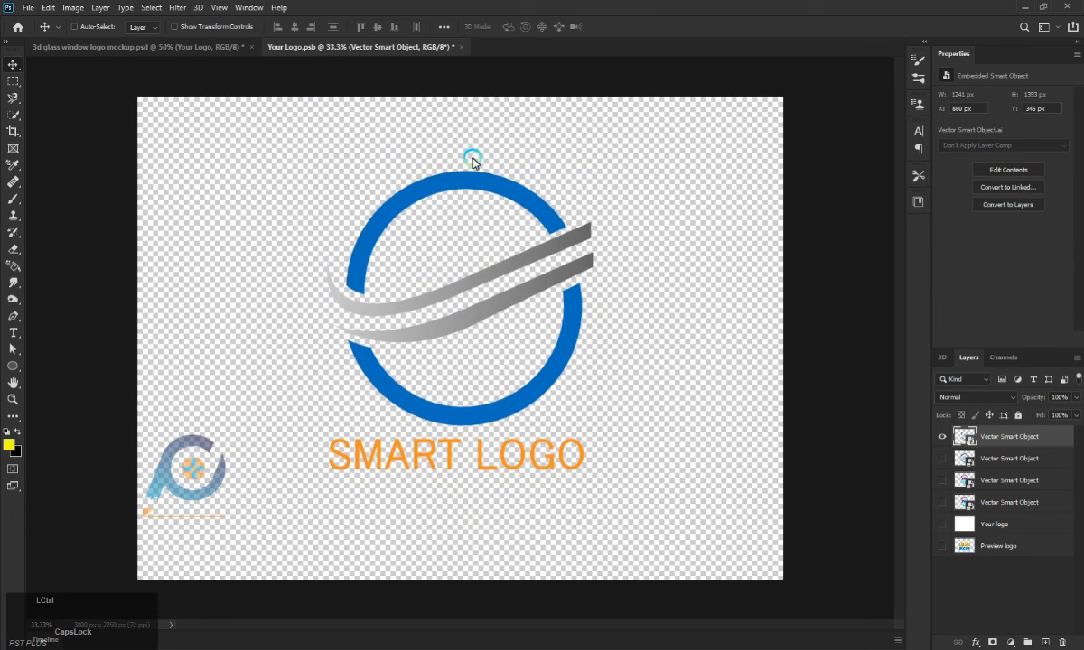
left_click(197, 45)
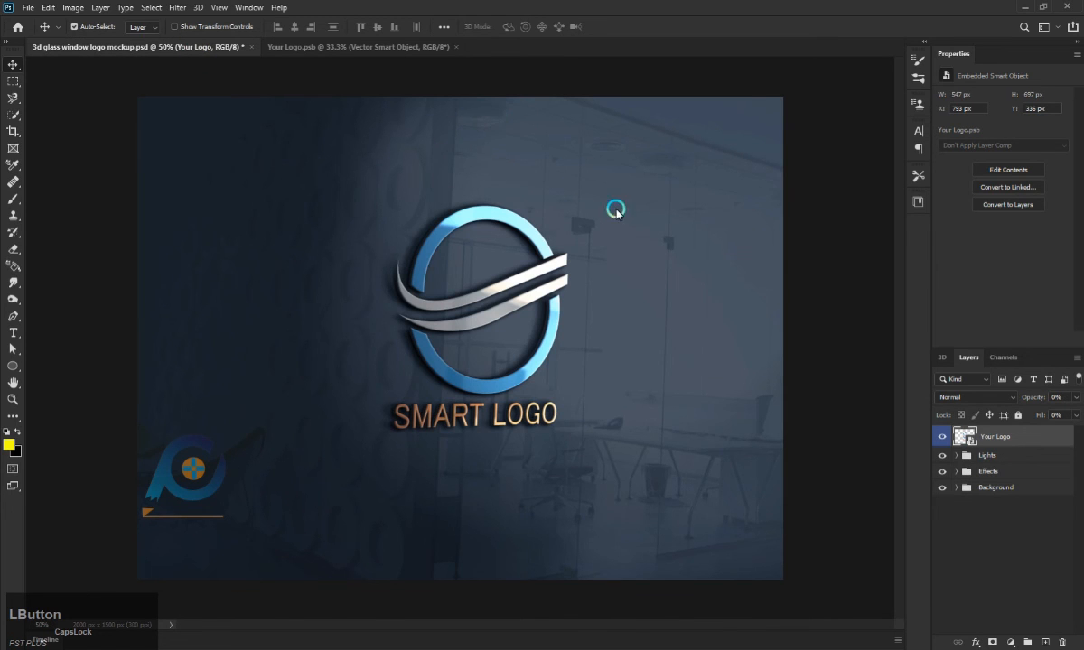